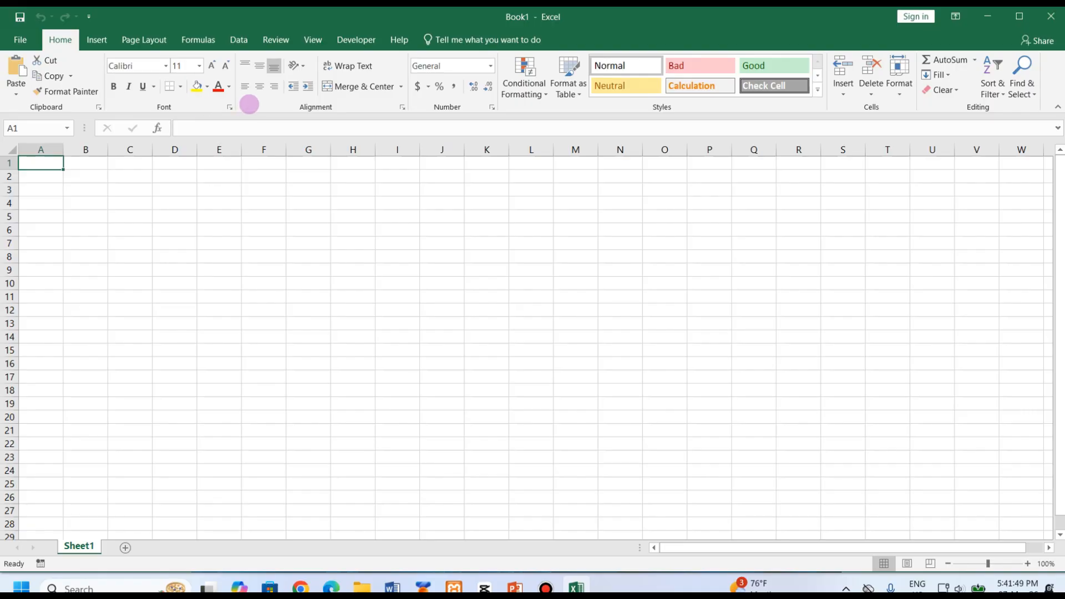
Collapse the ribbon so that only the tab names remain above the worksheet.
right_click(249, 104)
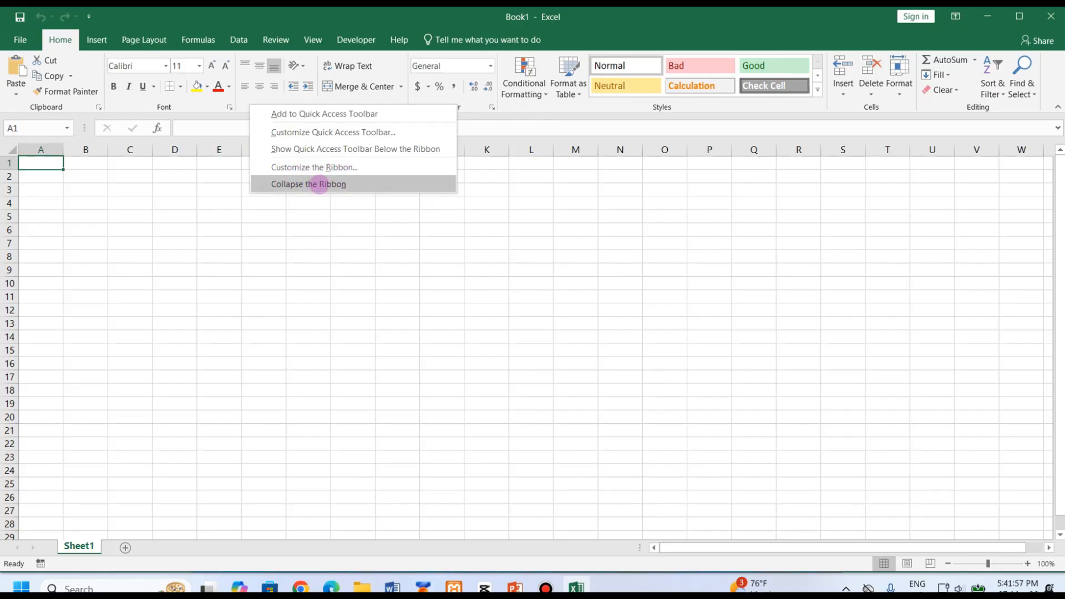
left_click(319, 183)
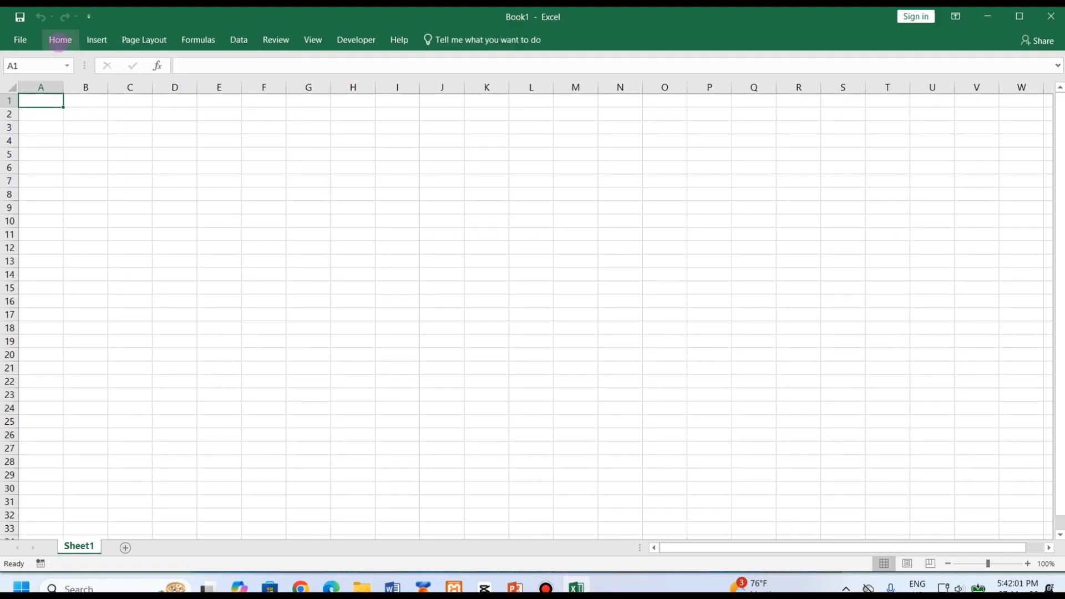
Look through the Home, Insert, Page Layout, Formulas, Data and Review command sets while the ribbon is collapsed.
left_click(60, 40)
left_click(95, 39)
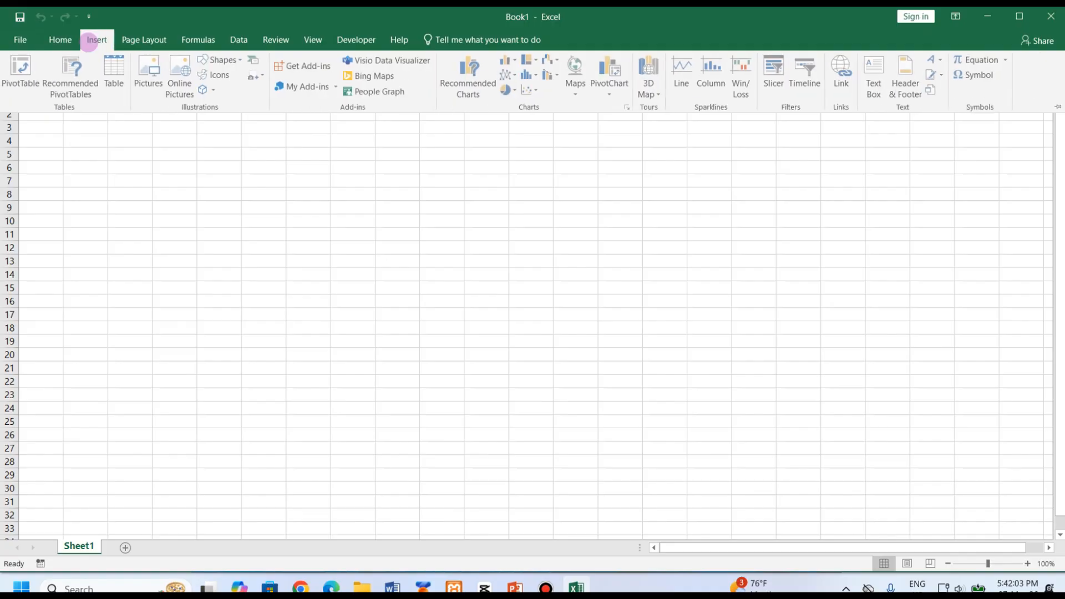
left_click(144, 40)
left_click(198, 39)
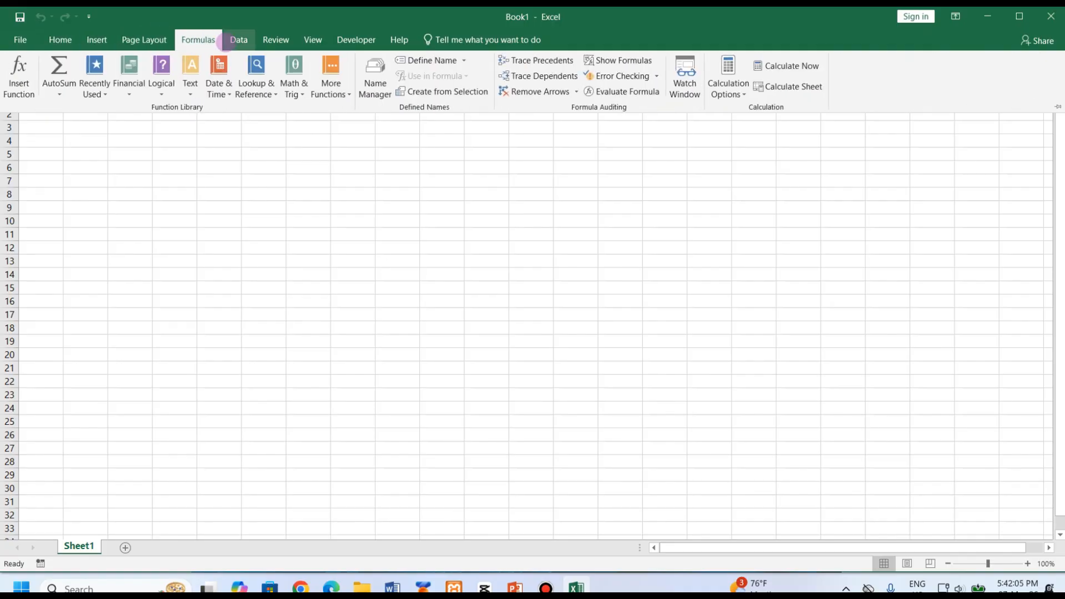
left_click(233, 40)
left_click(276, 39)
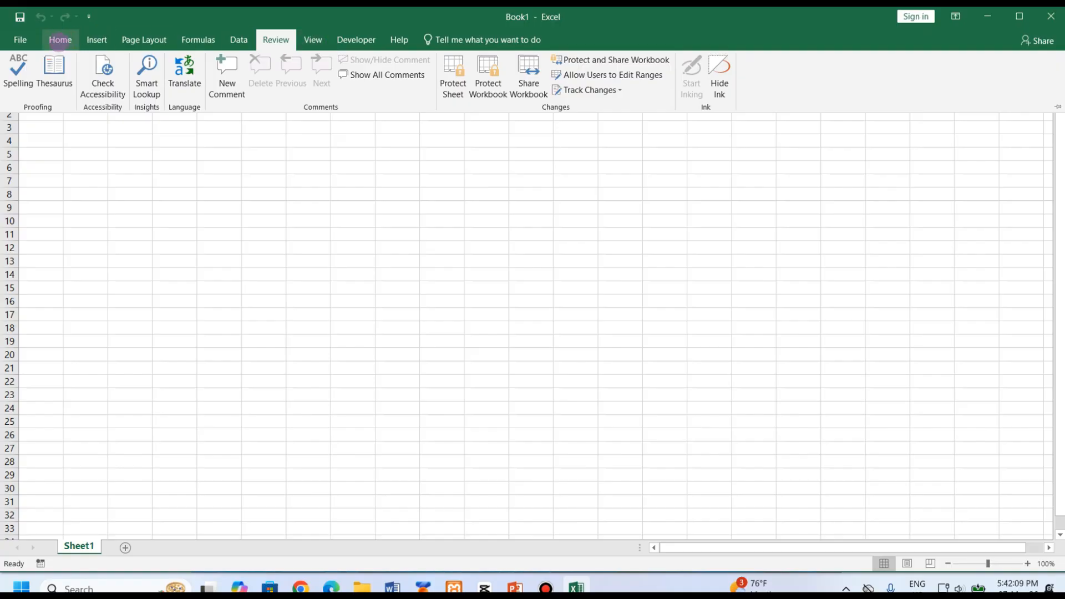
left_click(60, 40)
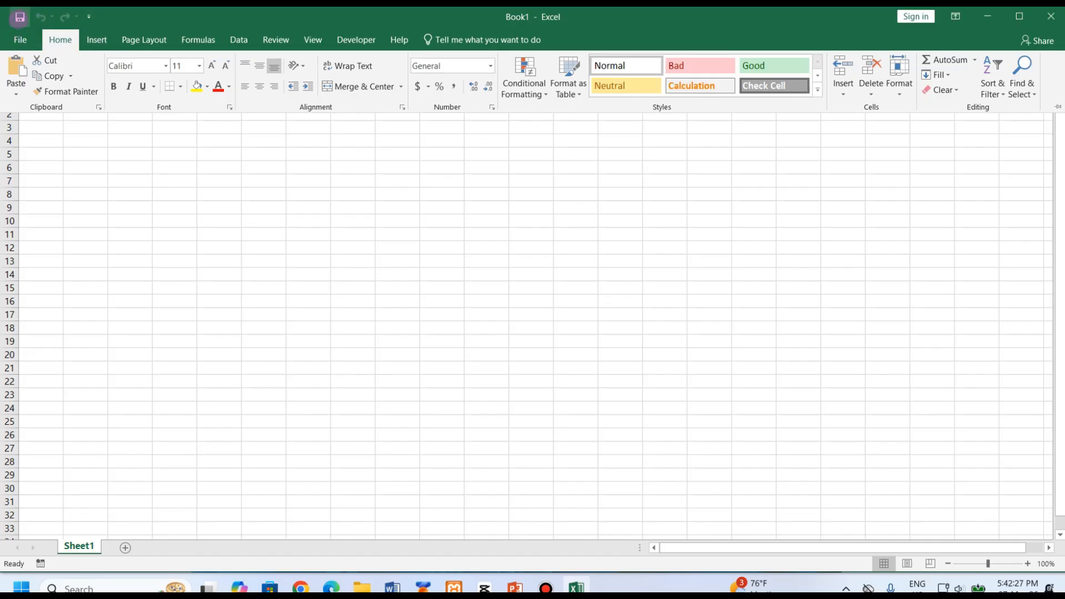
Save the new workbook to the Desktop as STUDENT GRADE.xlsx, replacing the existing file of that name.
left_click(17, 40)
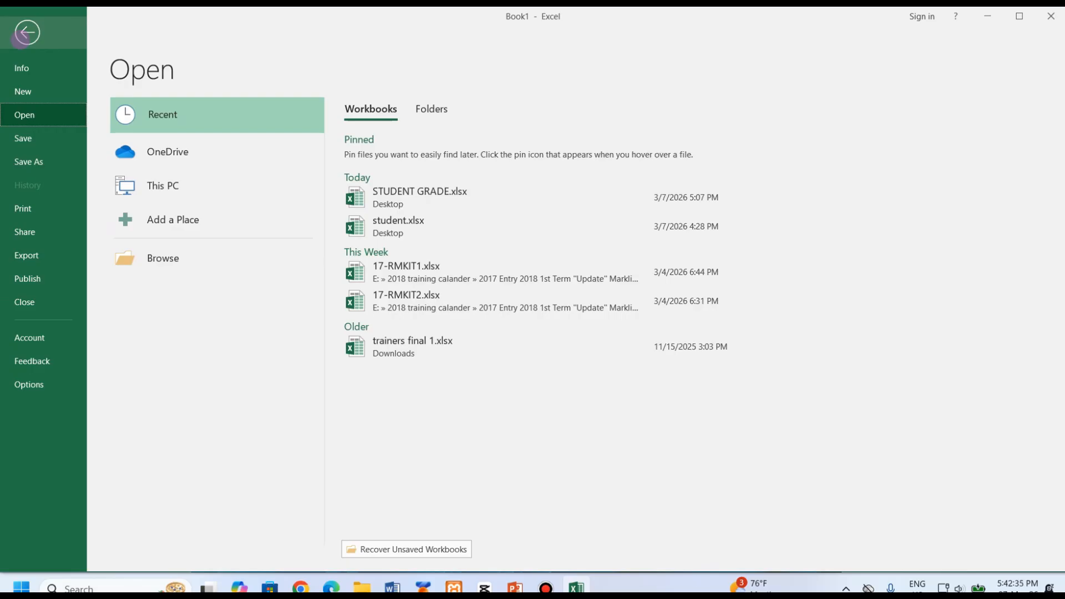
left_click(32, 161)
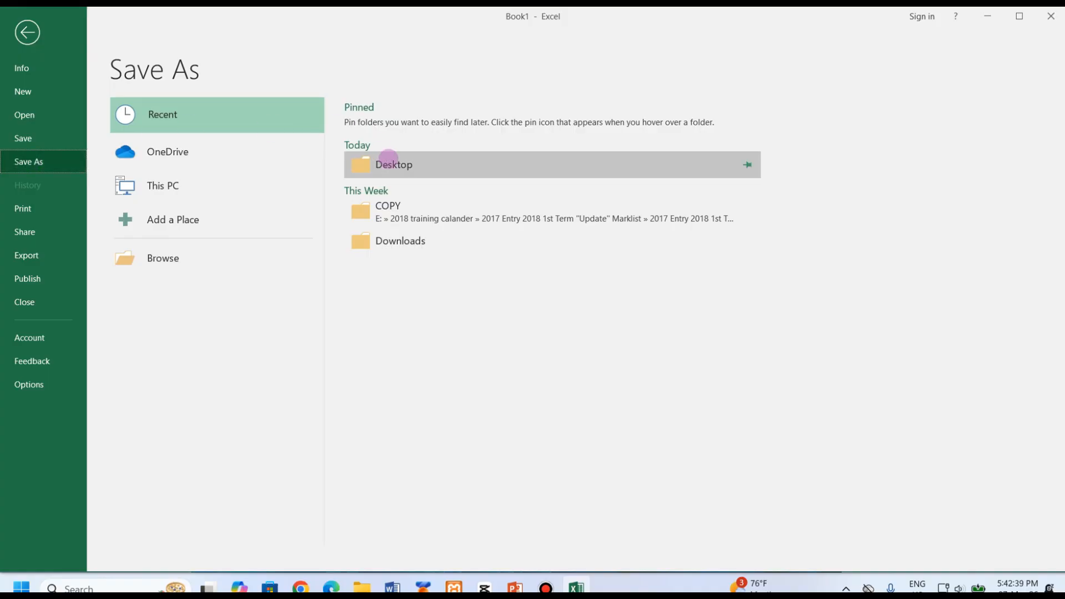
left_click(389, 159)
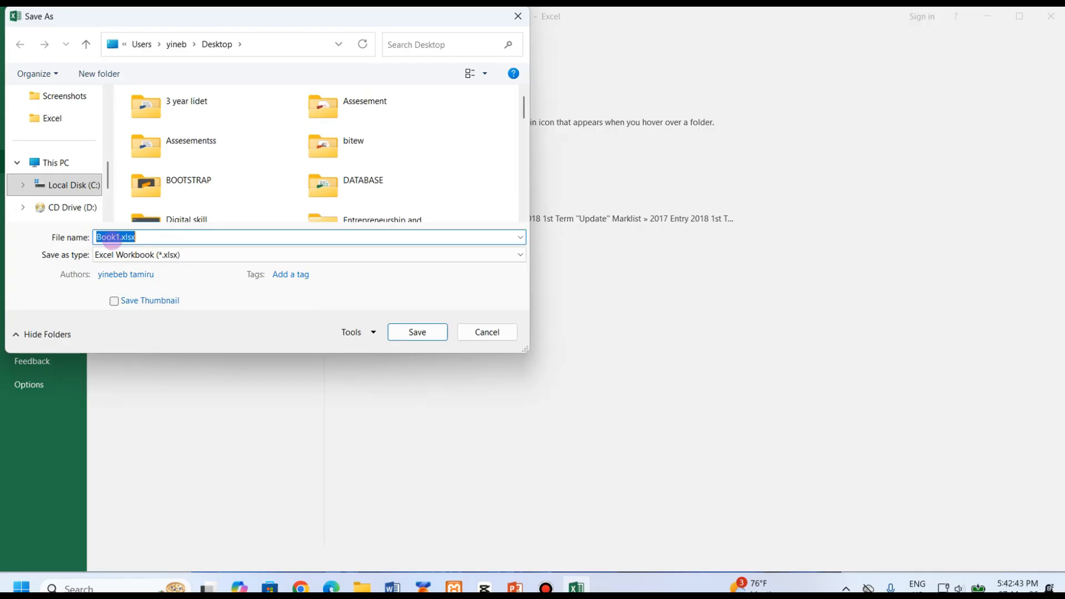
type("STUD")
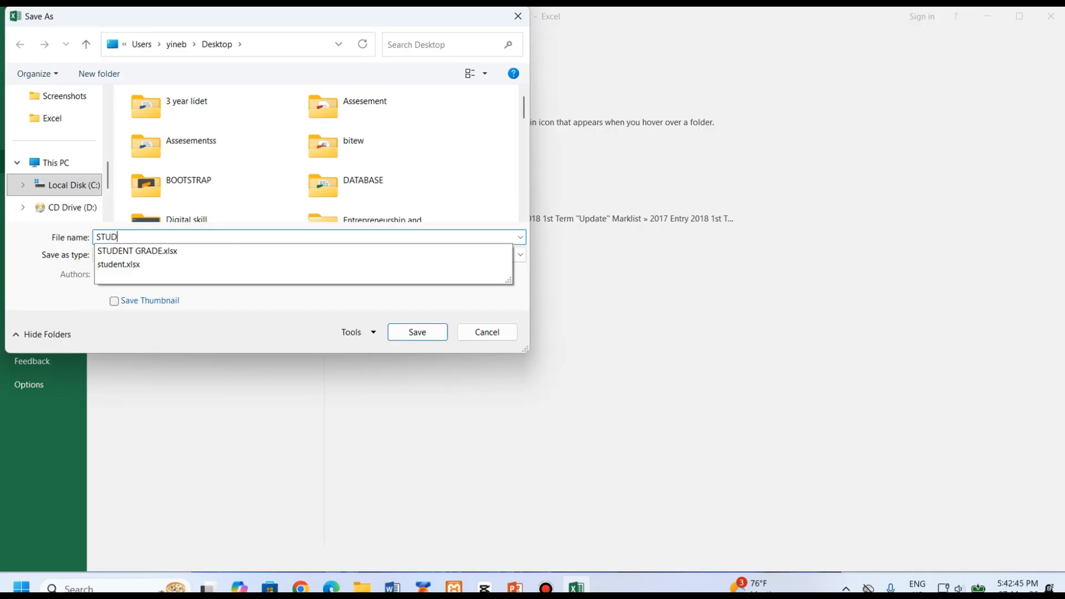
type("ENT GRA")
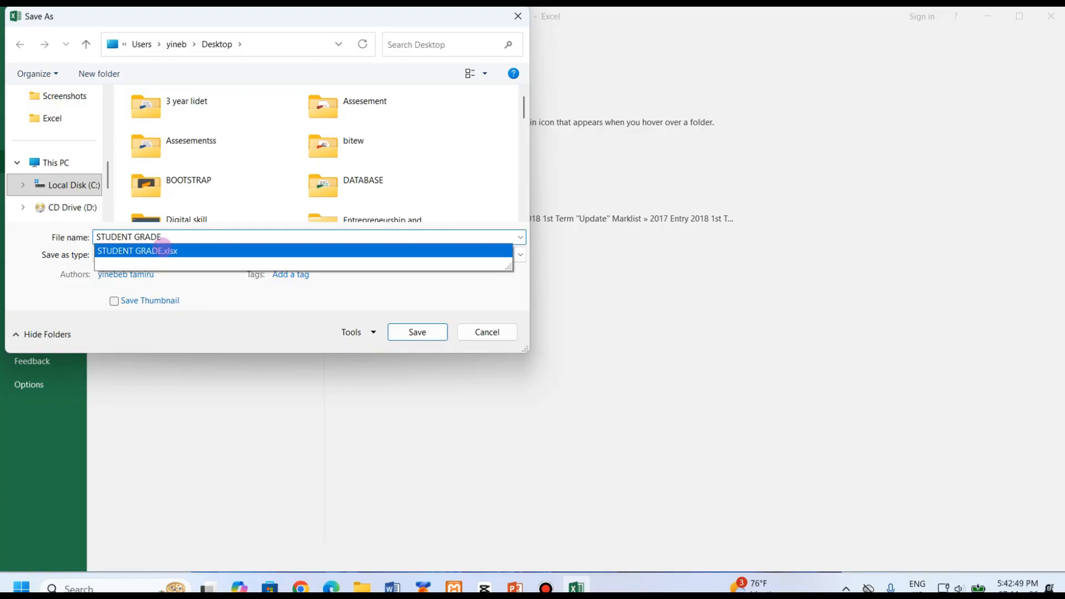
type("DE")
left_click(162, 247)
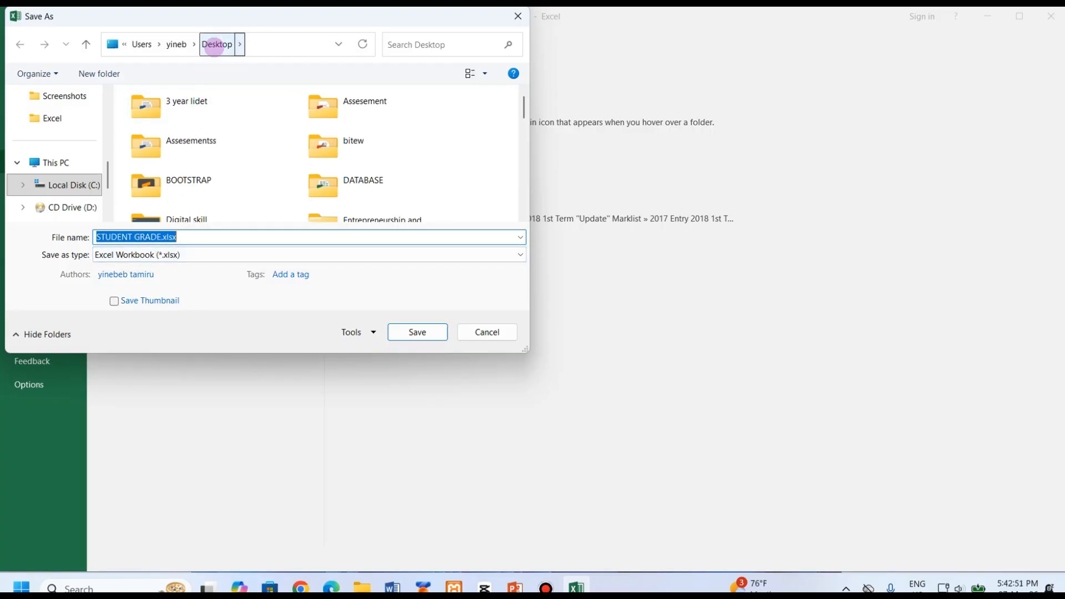
left_click(417, 332)
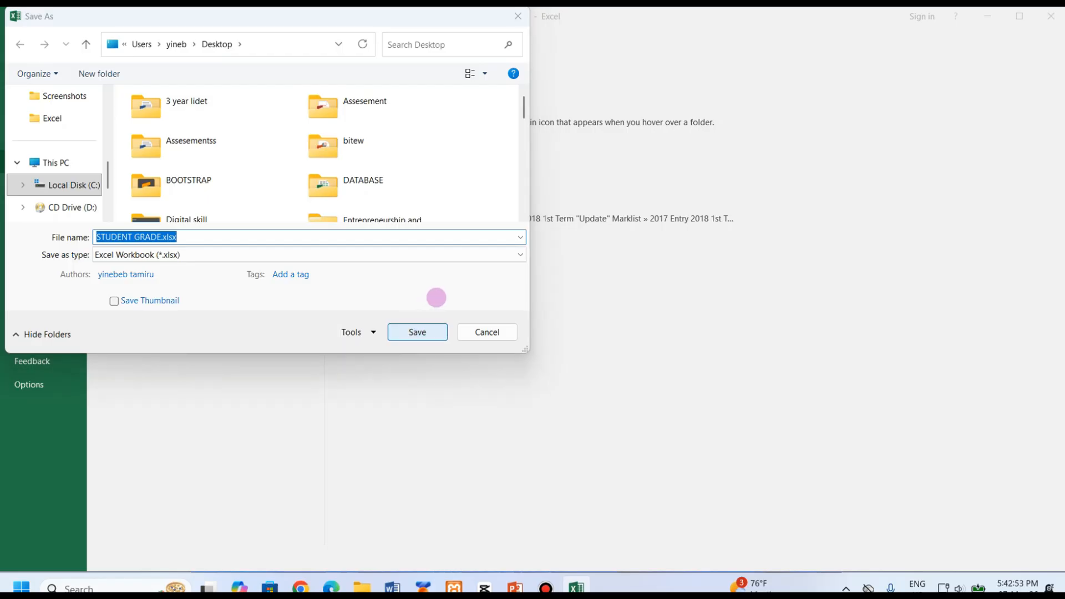
left_click(564, 295)
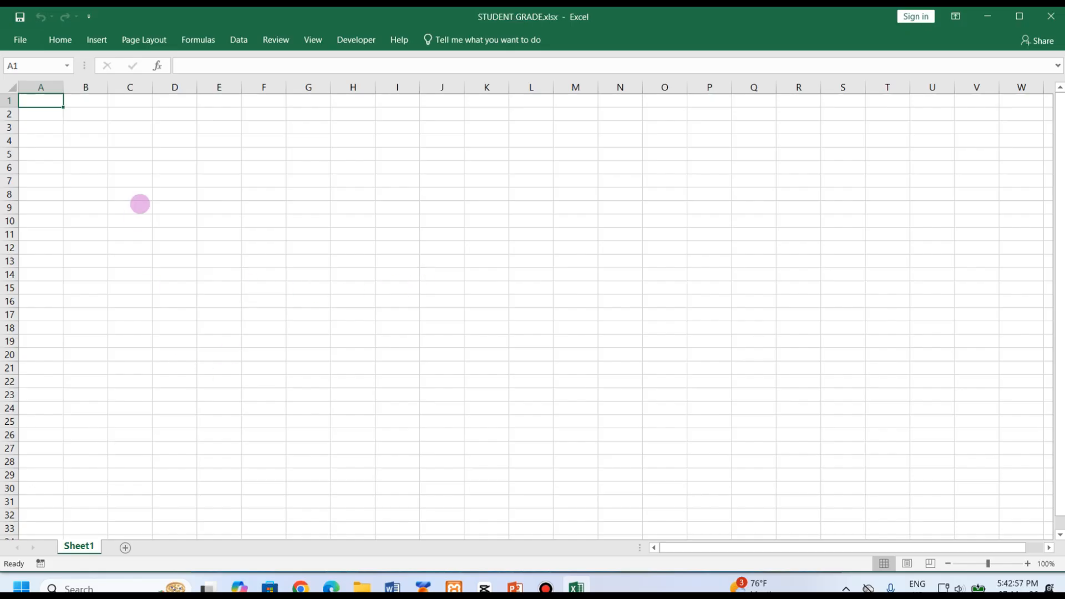
Look over the recent workbooks and the new-workbook templates, and save the current workbook.
left_click(22, 39)
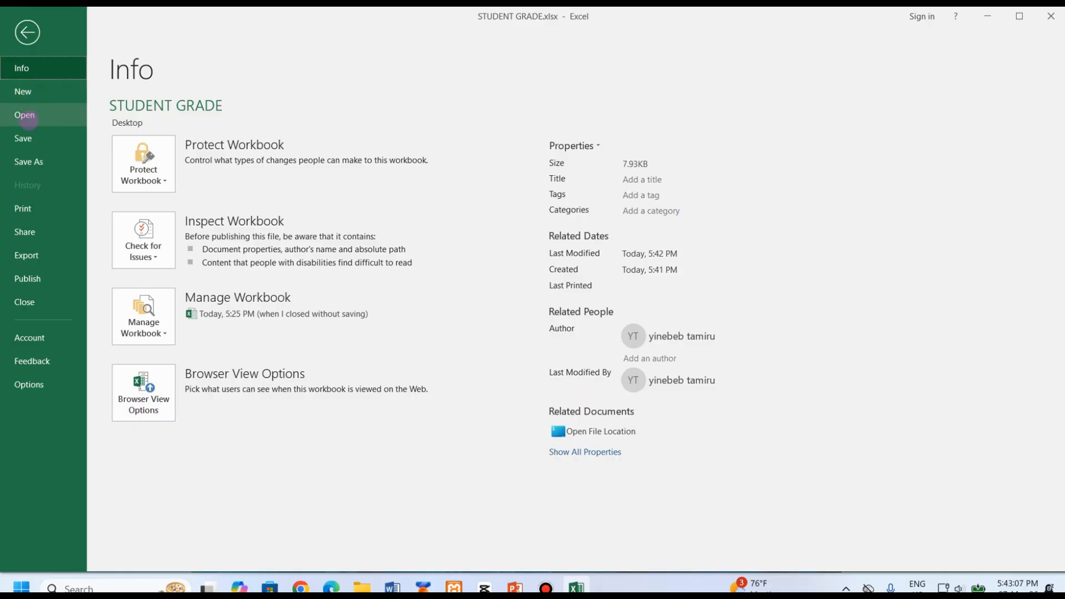
left_click(28, 116)
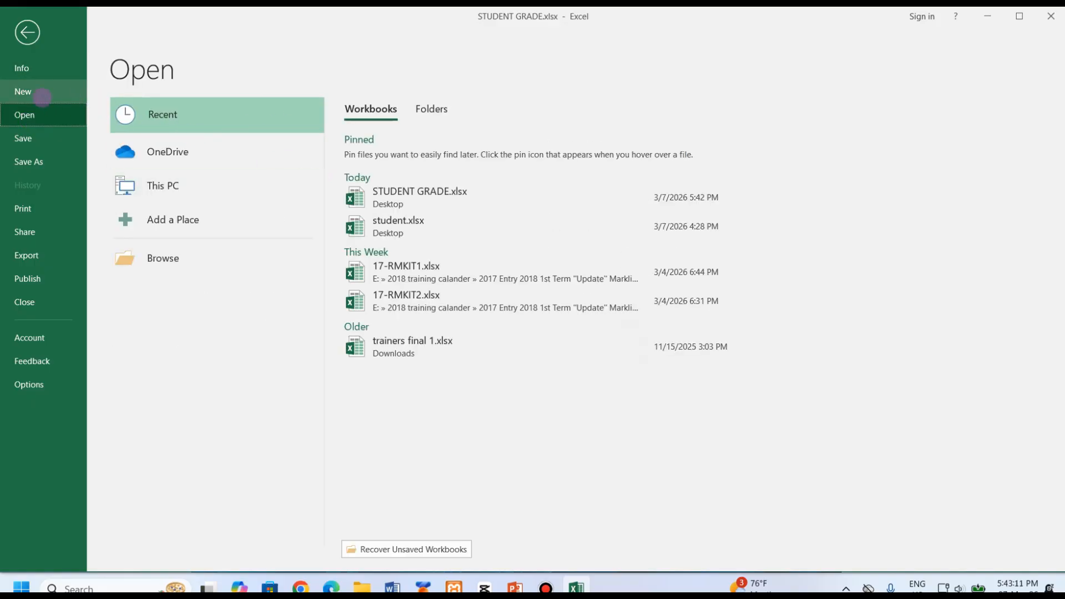
left_click(43, 97)
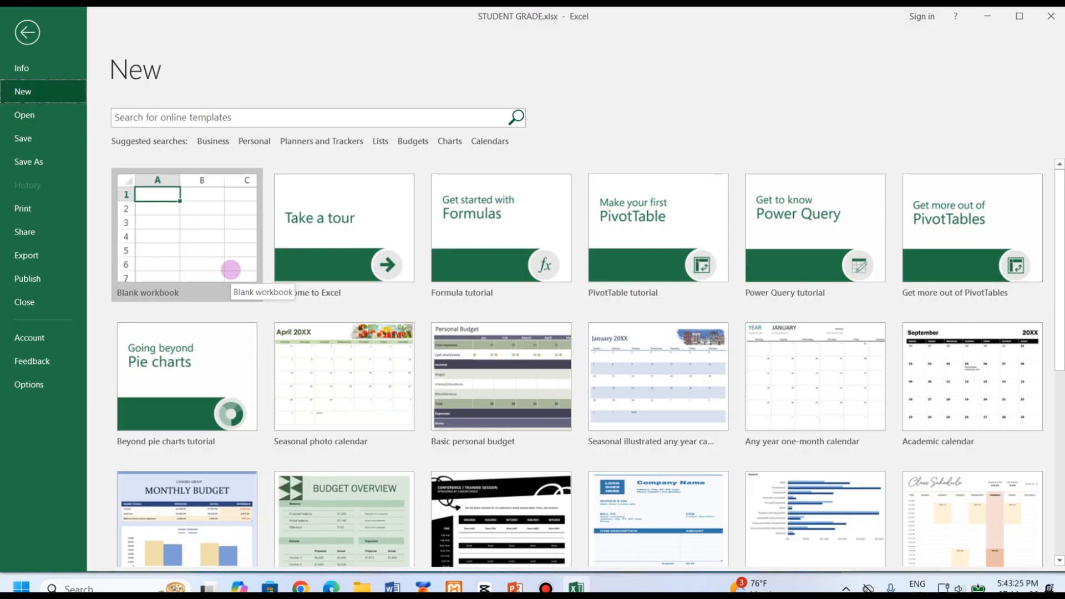
left_click(38, 115)
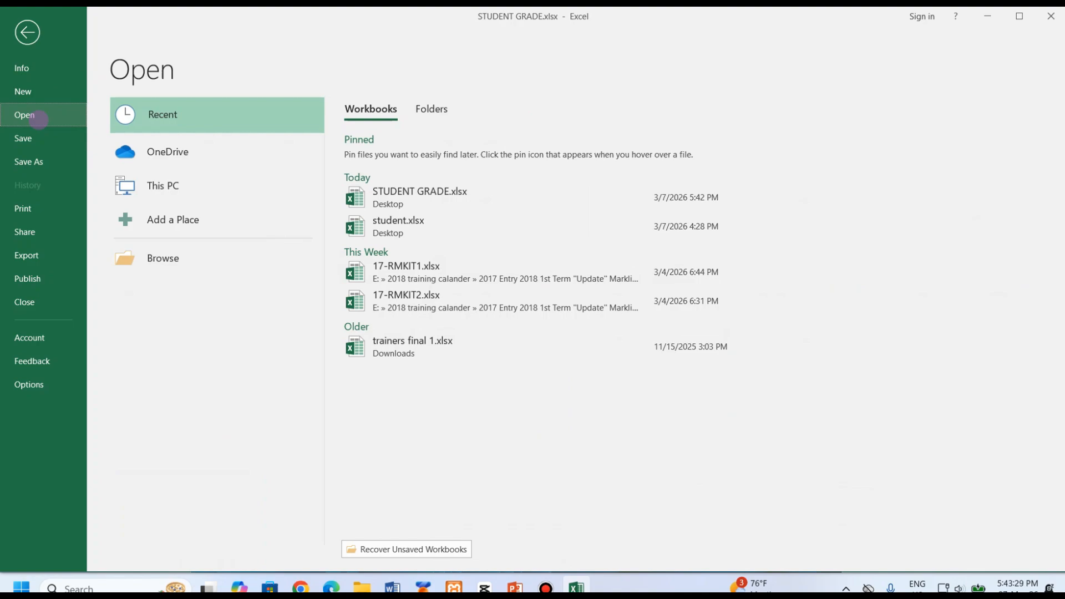
left_click(24, 142)
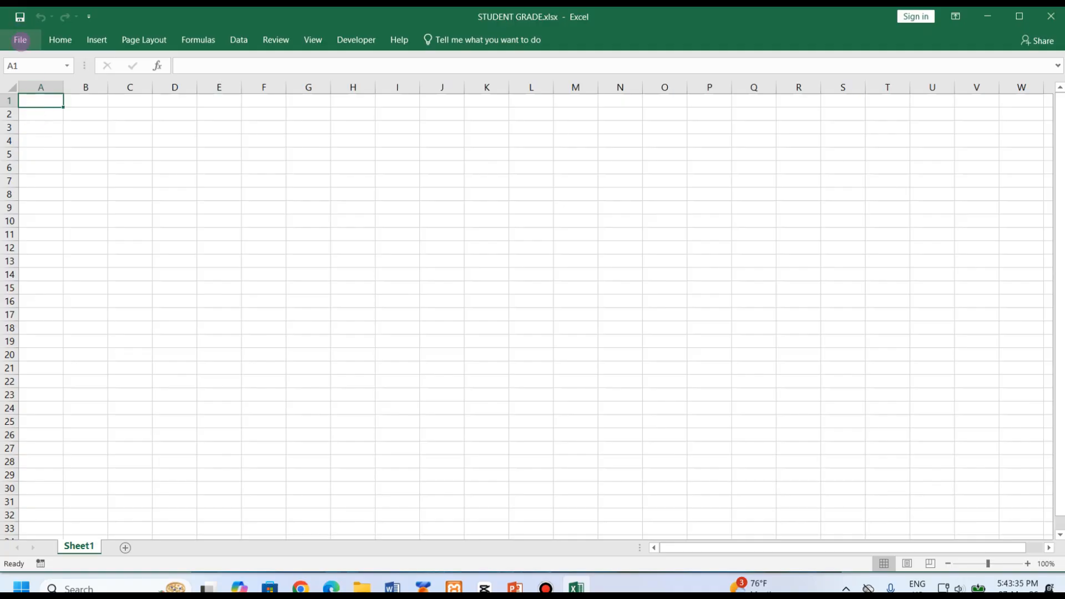
Save the STUDENT GRADE workbook again, view the available Save As locations, and return to the worksheet.
left_click(21, 40)
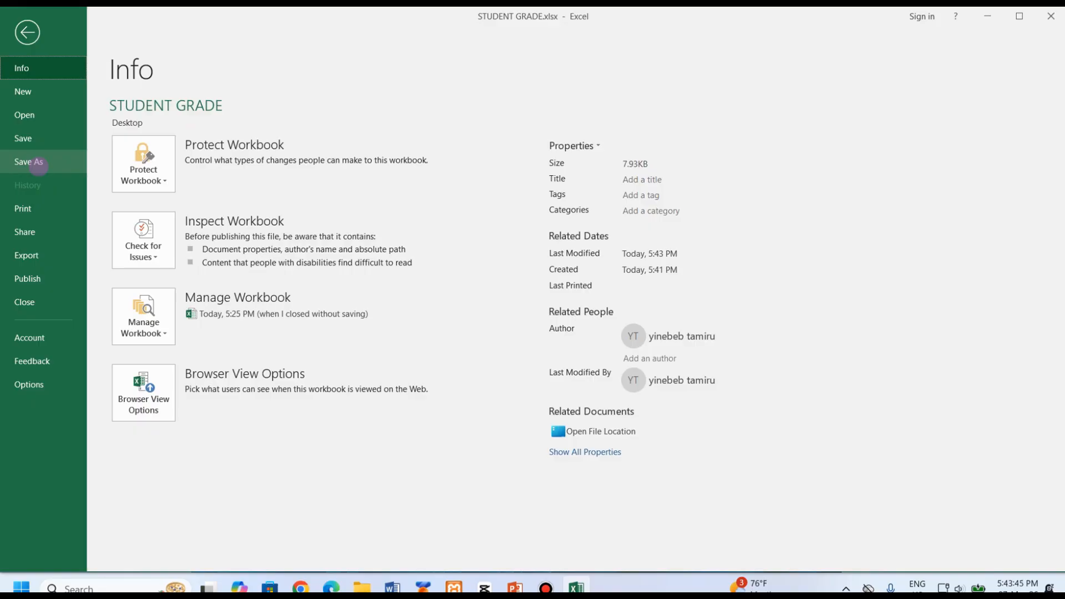
left_click(22, 137)
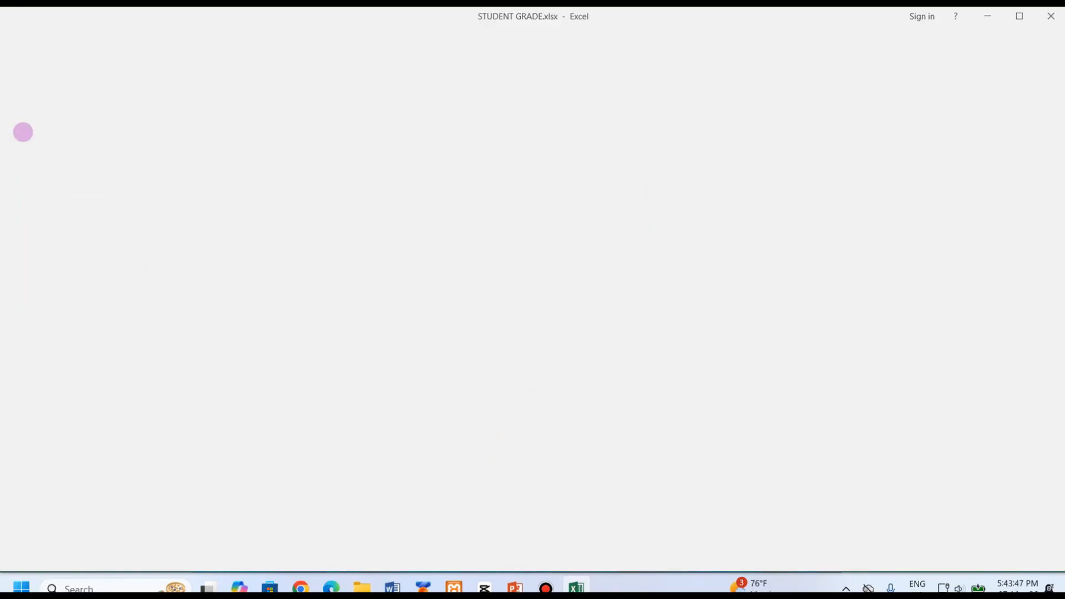
left_click(20, 40)
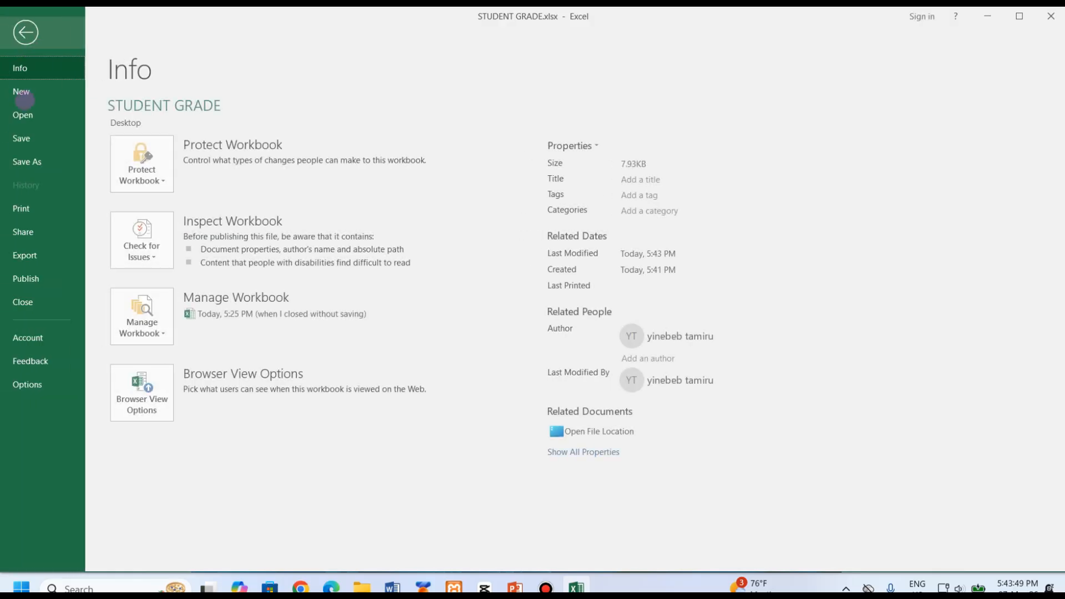
left_click(29, 162)
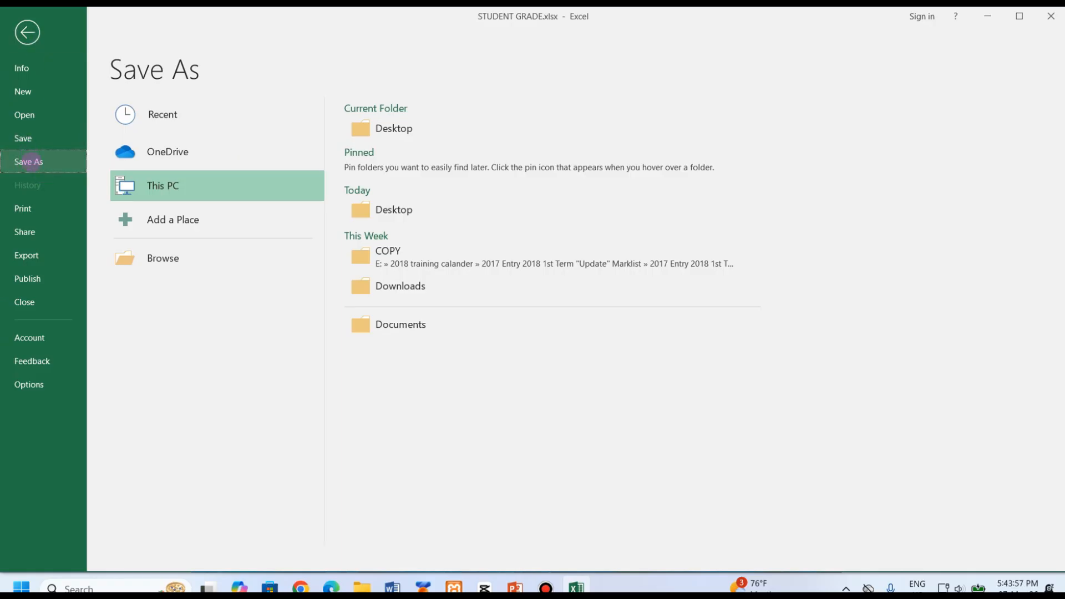
left_click(26, 33)
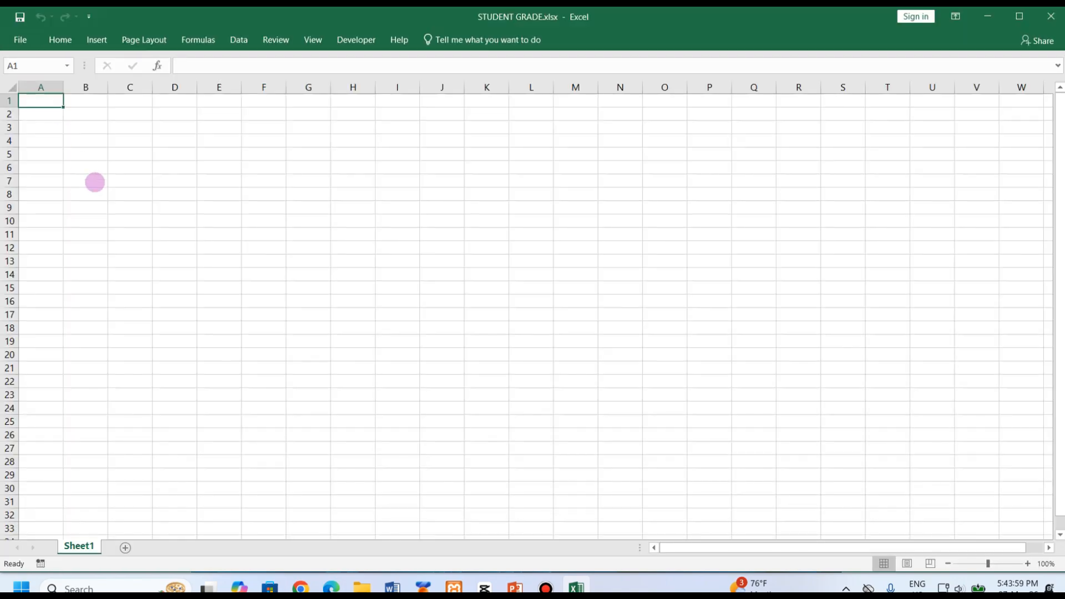
Turn off the collapsed ribbon setting so the full Home commands stay displayed.
left_click(58, 43)
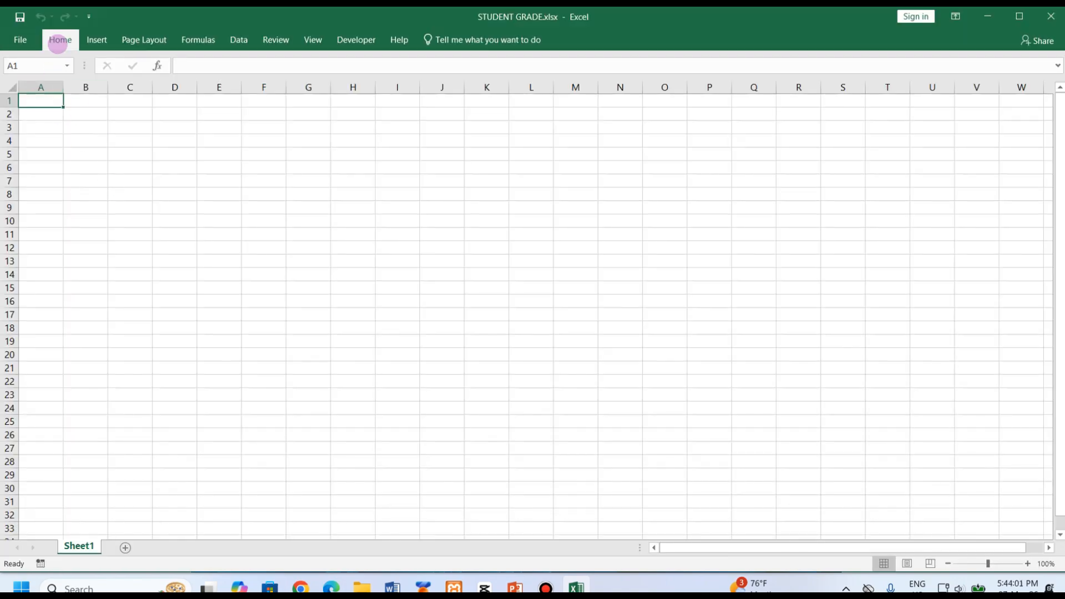
right_click(132, 99)
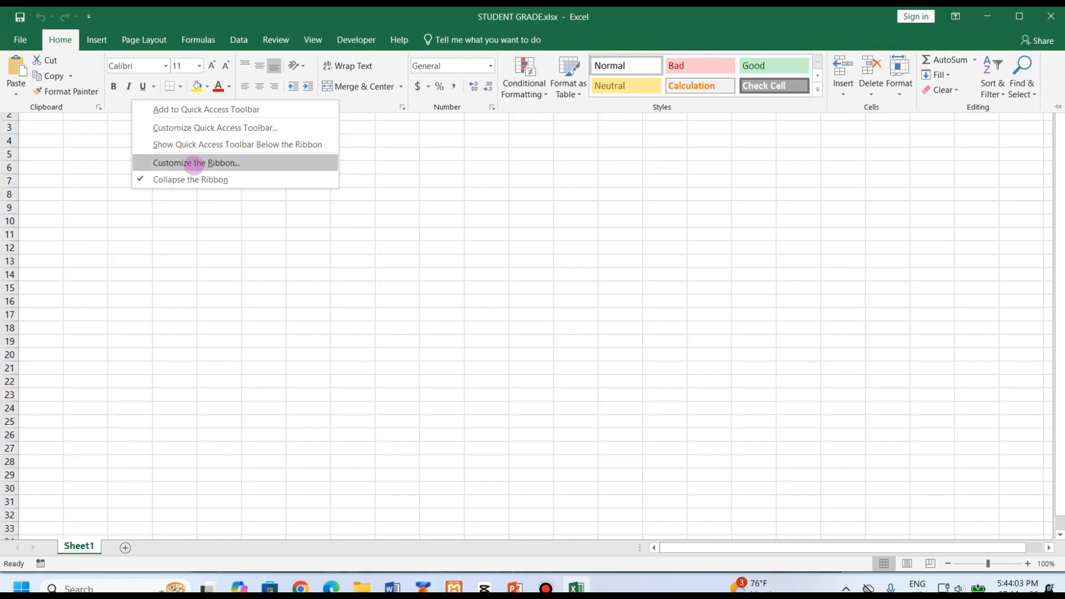
left_click(195, 178)
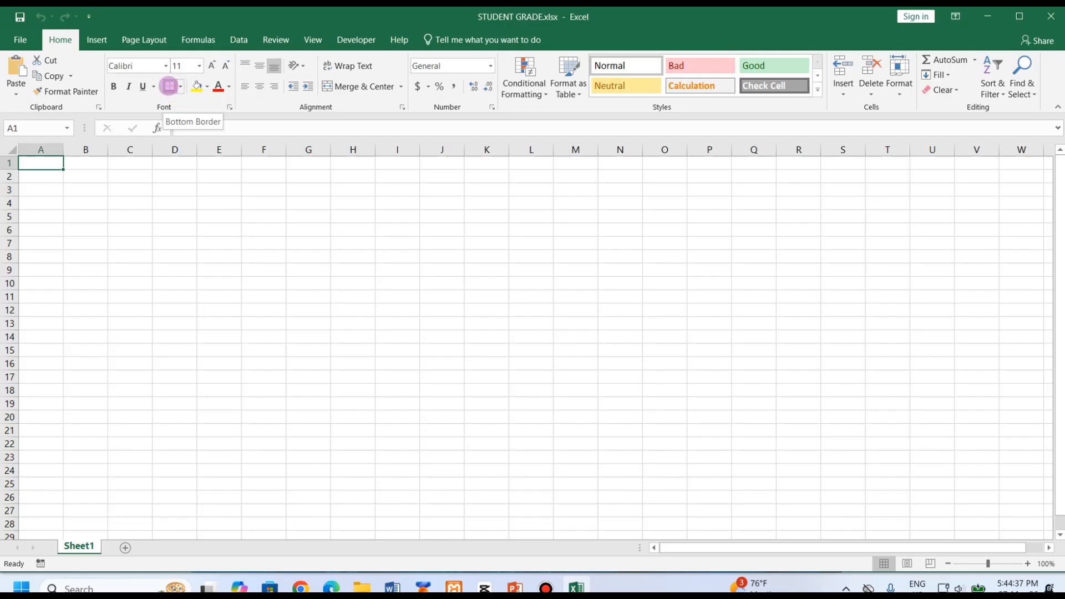
Examine the border, font color and merge options and the number categories in Format Cells, leaving the cell unformatted.
left_click(181, 86)
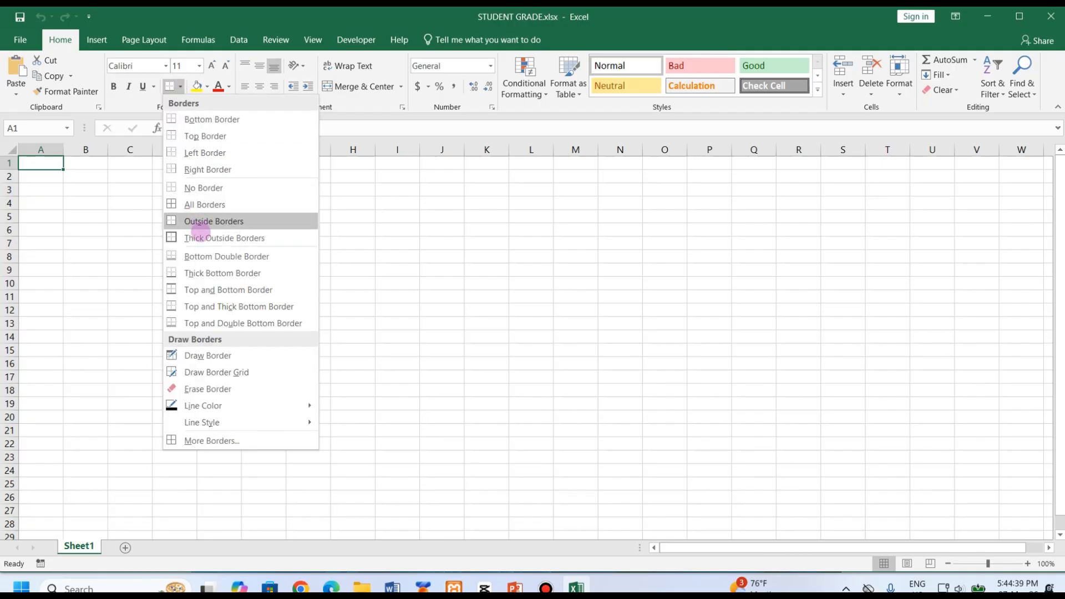
left_click(137, 106)
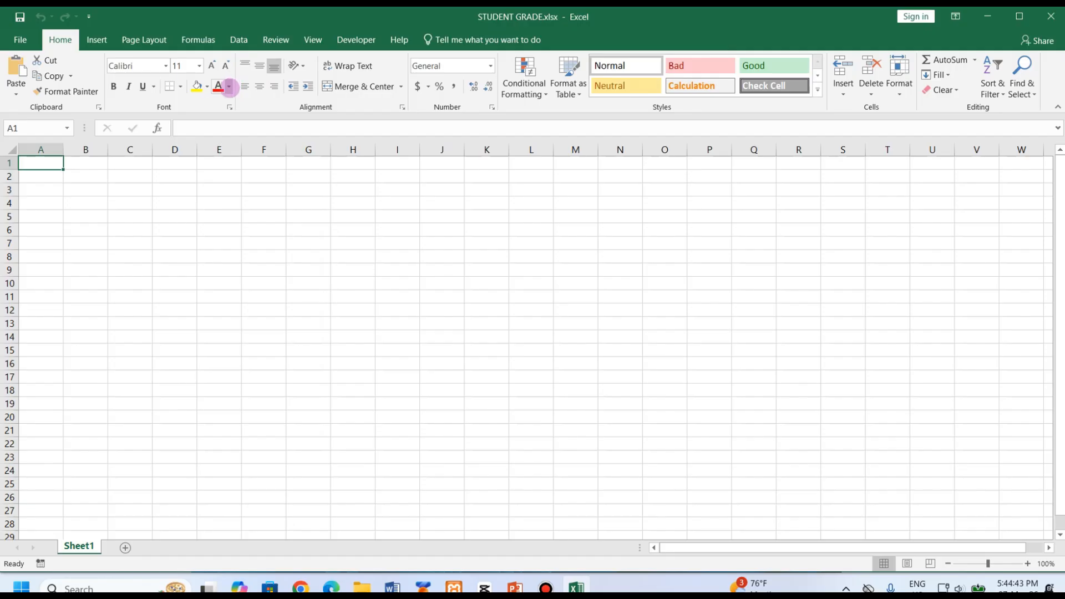
left_click(229, 87)
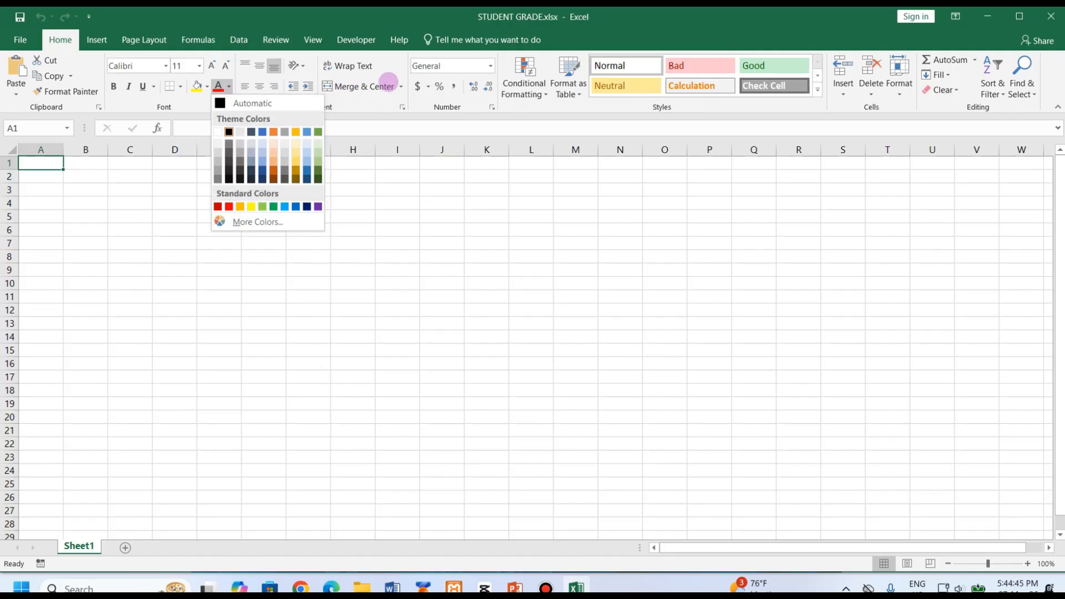
left_click(401, 87)
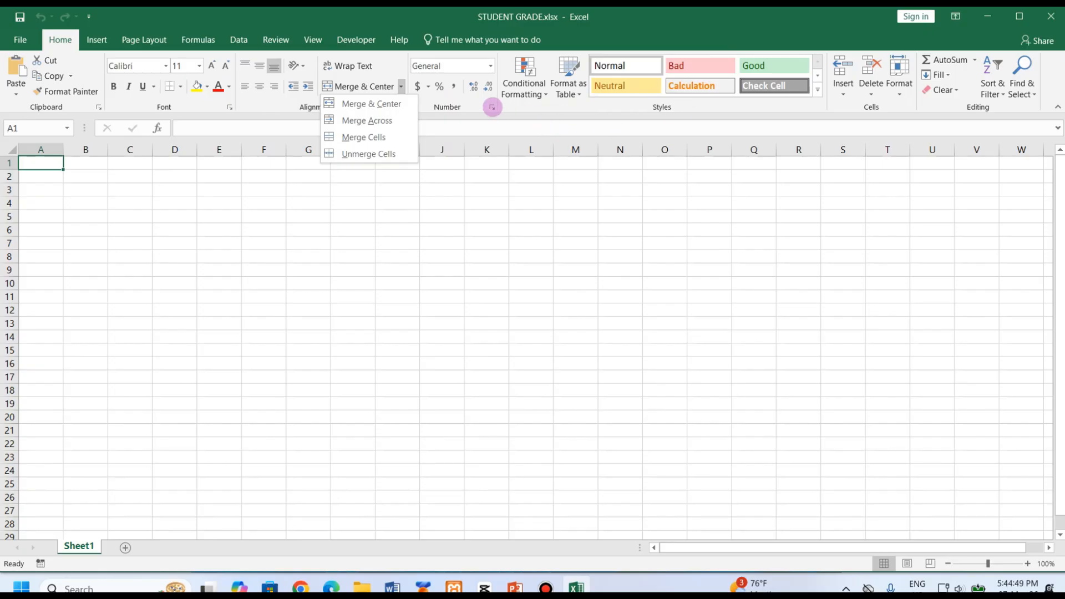
left_click(492, 107)
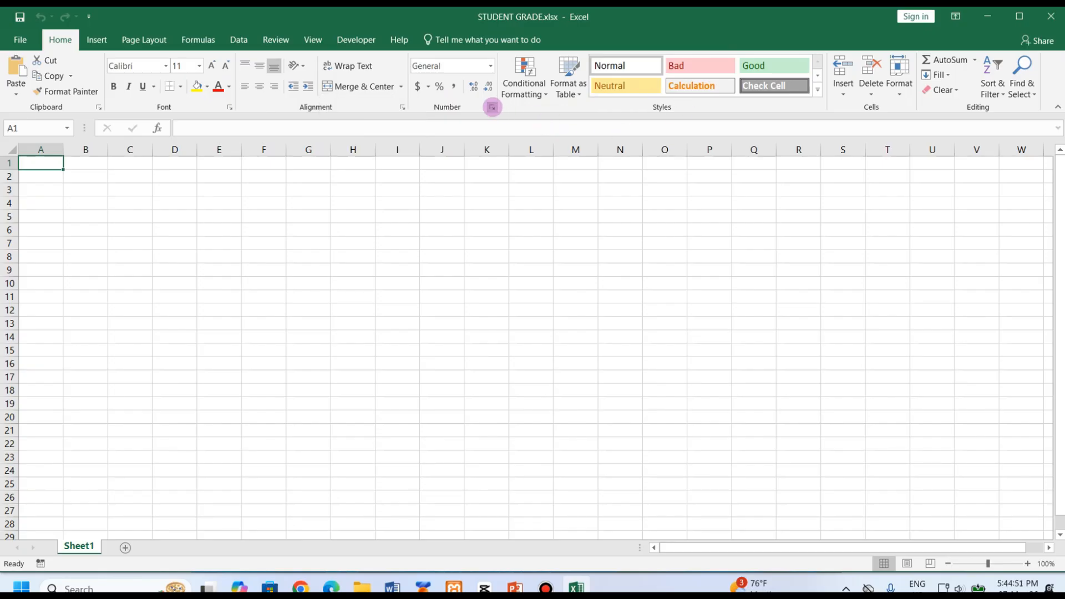
left_click(492, 107)
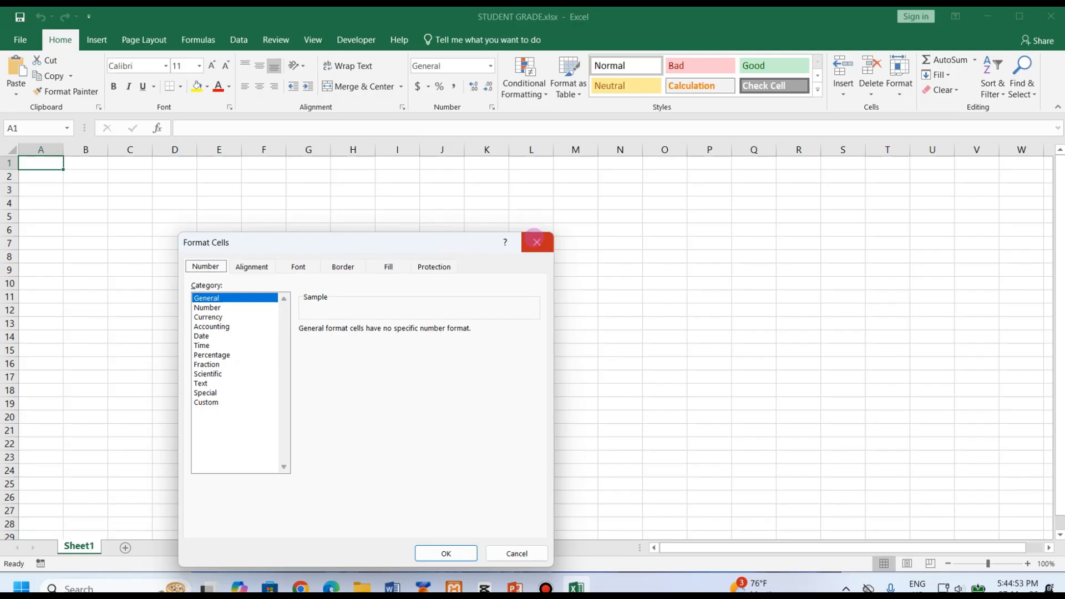
left_click(536, 242)
Look over the Insert commands, including the 3D model, screenshot, PivotChart and map chart options, without inserting anything.
left_click(97, 39)
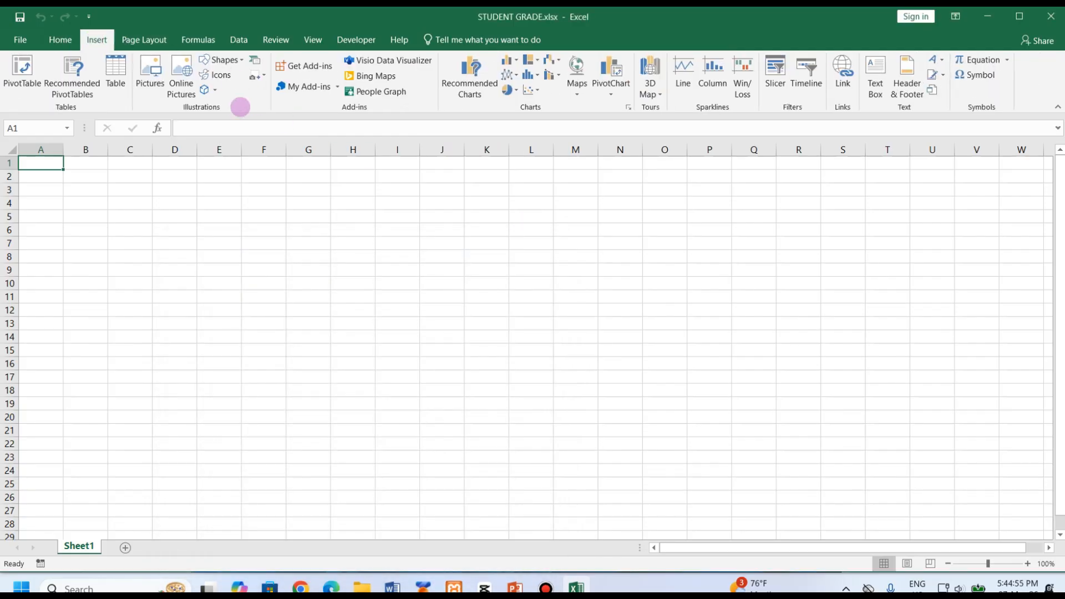
left_click(211, 90)
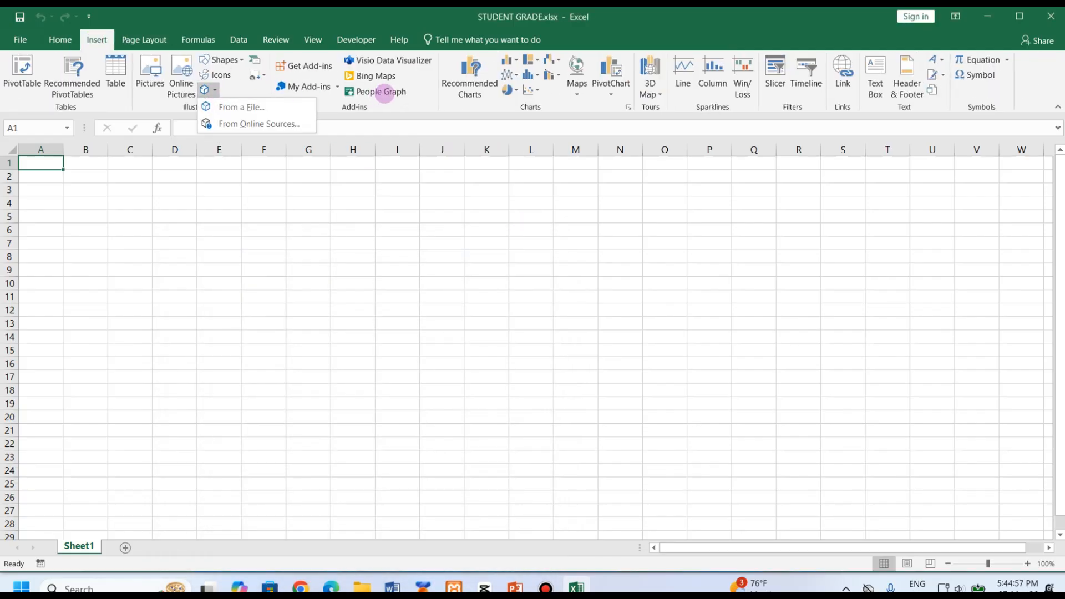
left_click(264, 75)
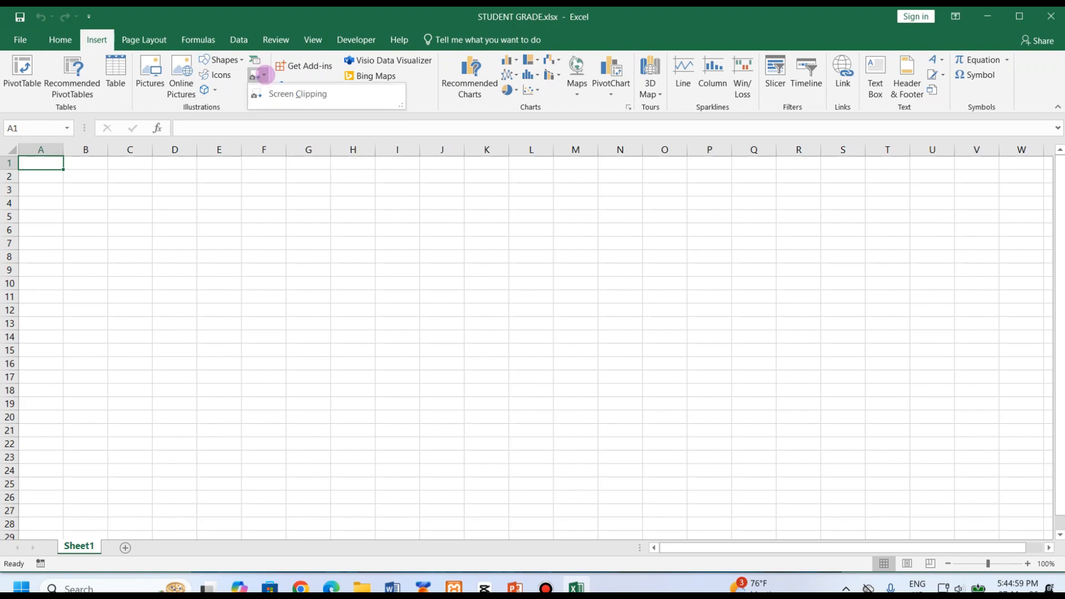
left_click(611, 94)
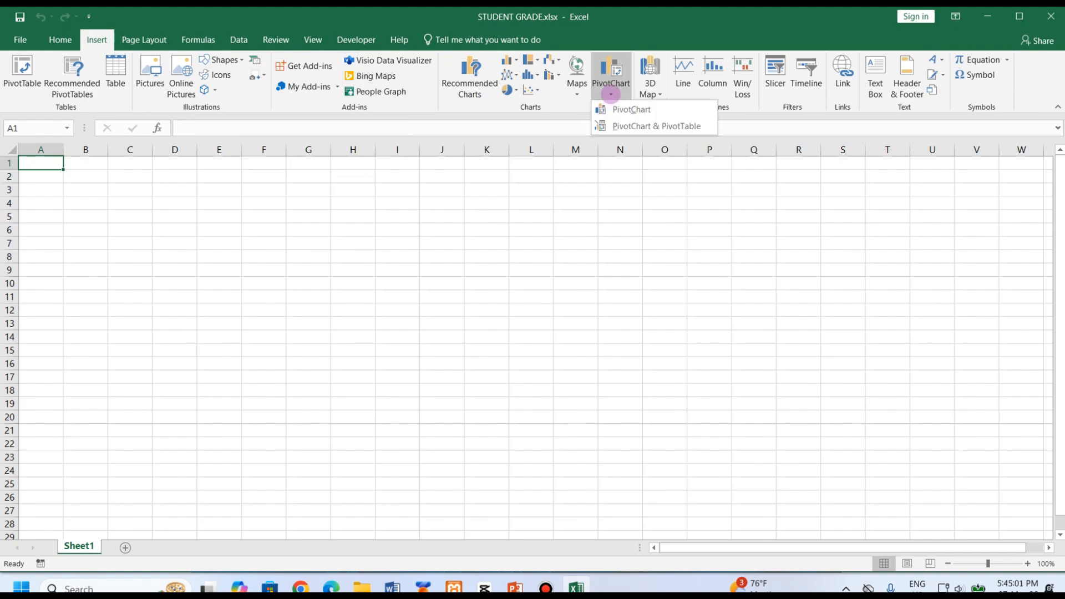
left_click(576, 95)
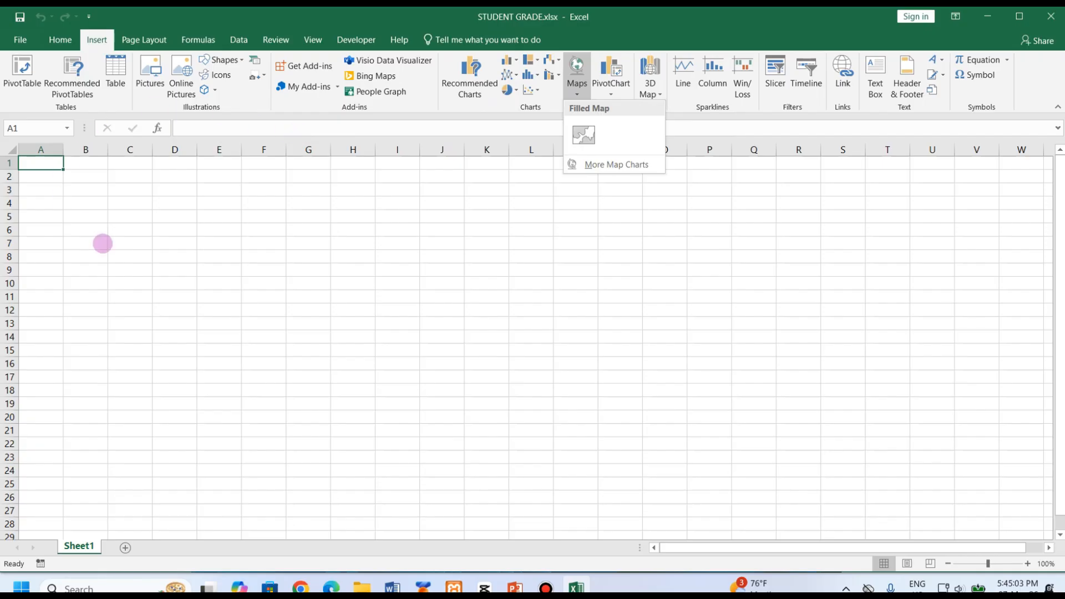
left_click(158, 272)
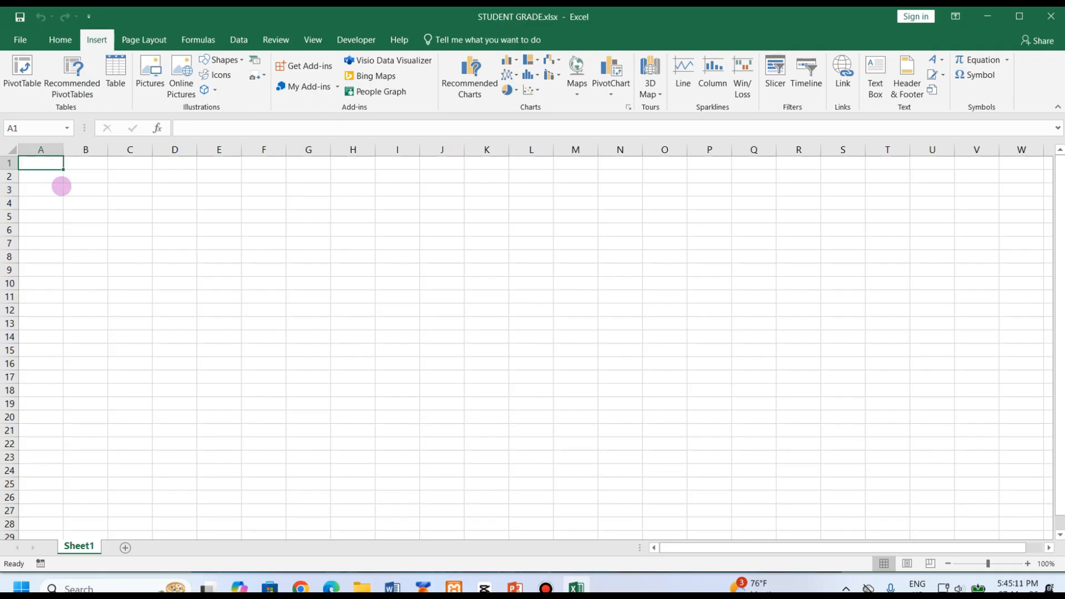
Select whole columns one at a time across the worksheet: A, D, and F through K.
scroll(57, 163, "up", 3, "ctrl")
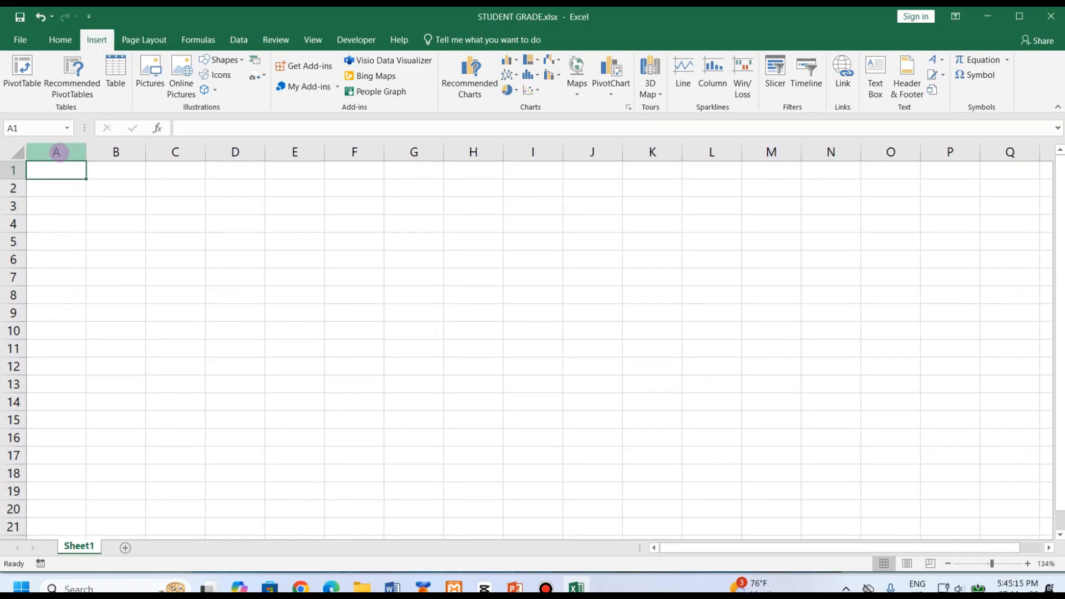
left_click(56, 151)
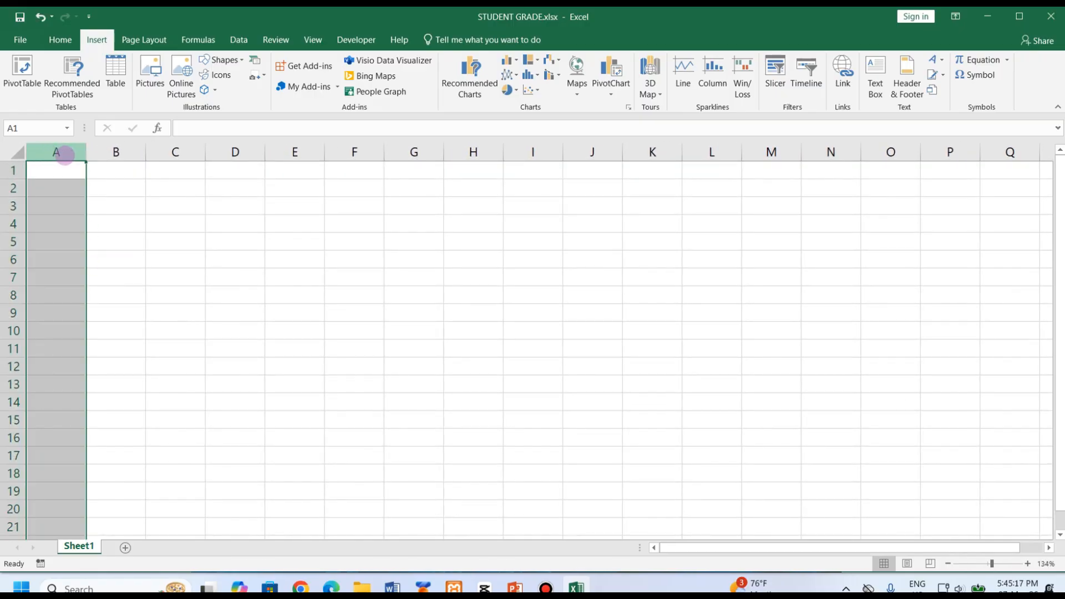
left_click(236, 152)
left_click(355, 152)
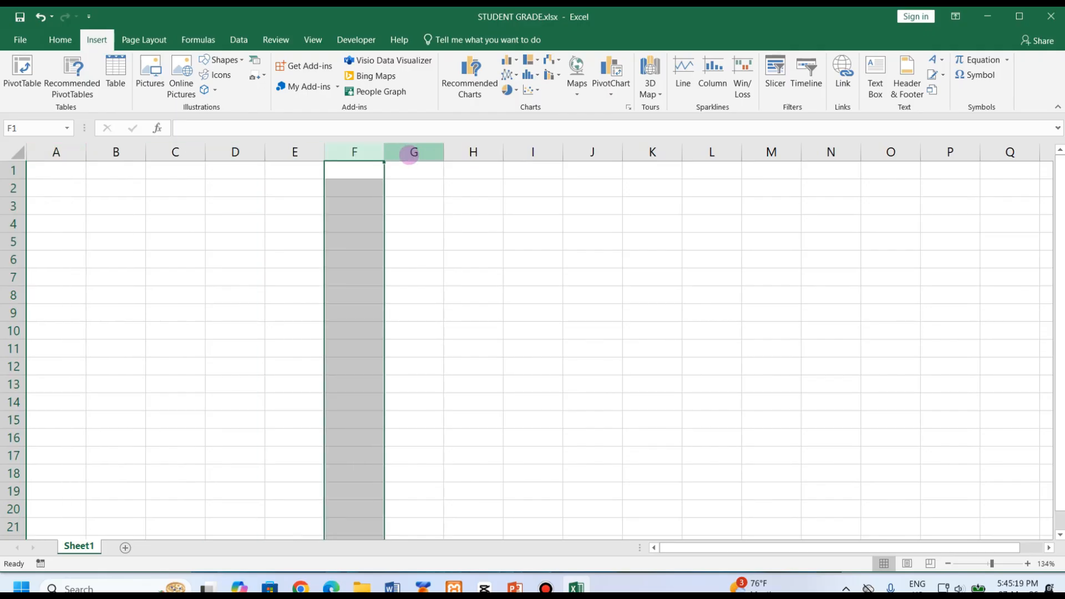
left_click(414, 153)
left_click(474, 152)
left_click(532, 153)
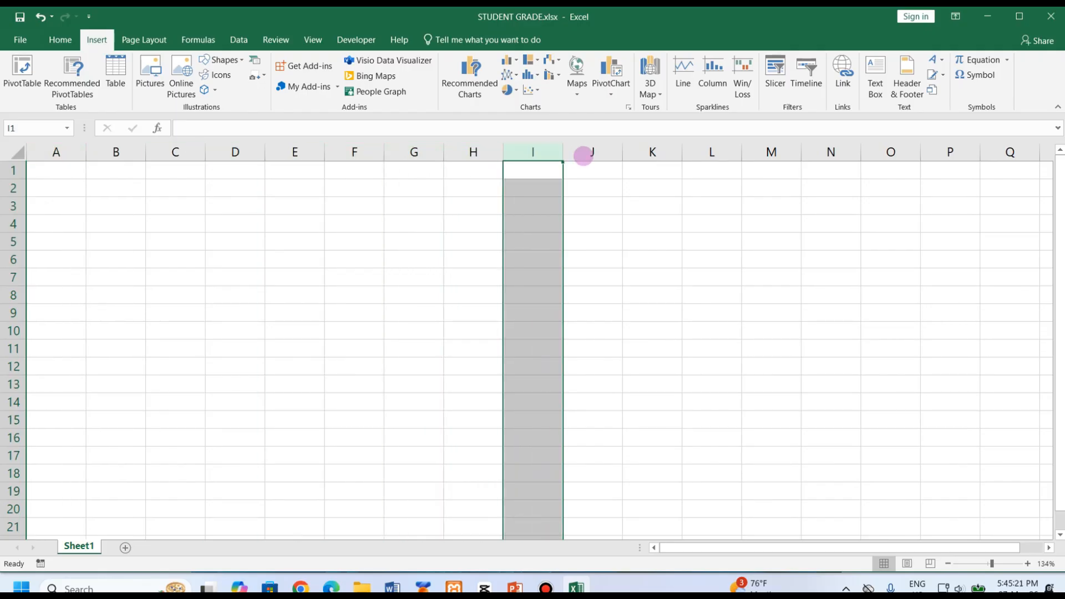
left_click(592, 152)
left_click(655, 152)
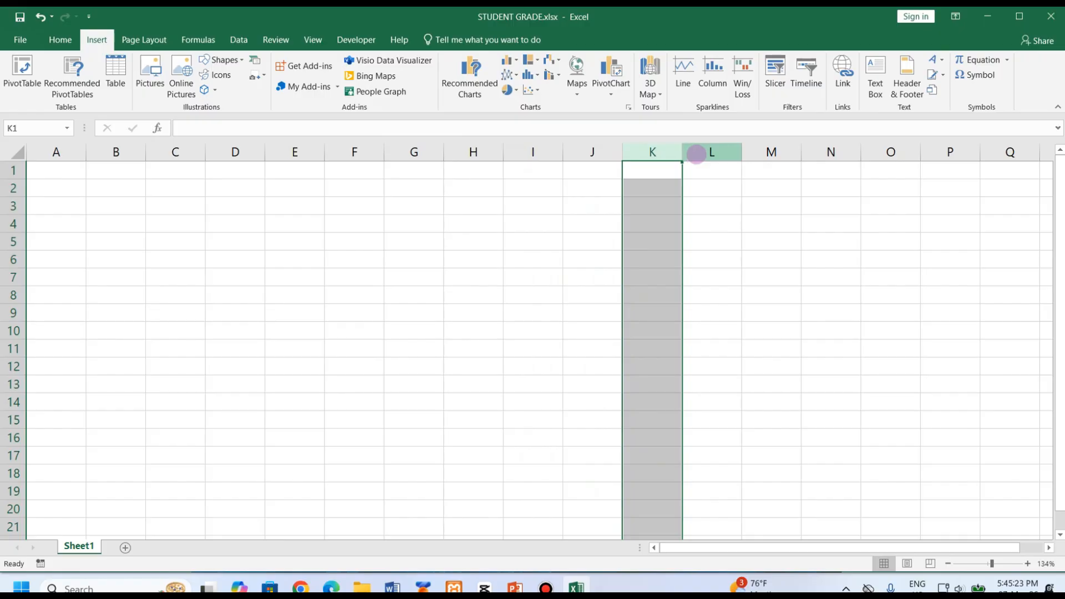
Select whole rows 1 through 4 of the worksheet one at a time.
left_click(14, 170)
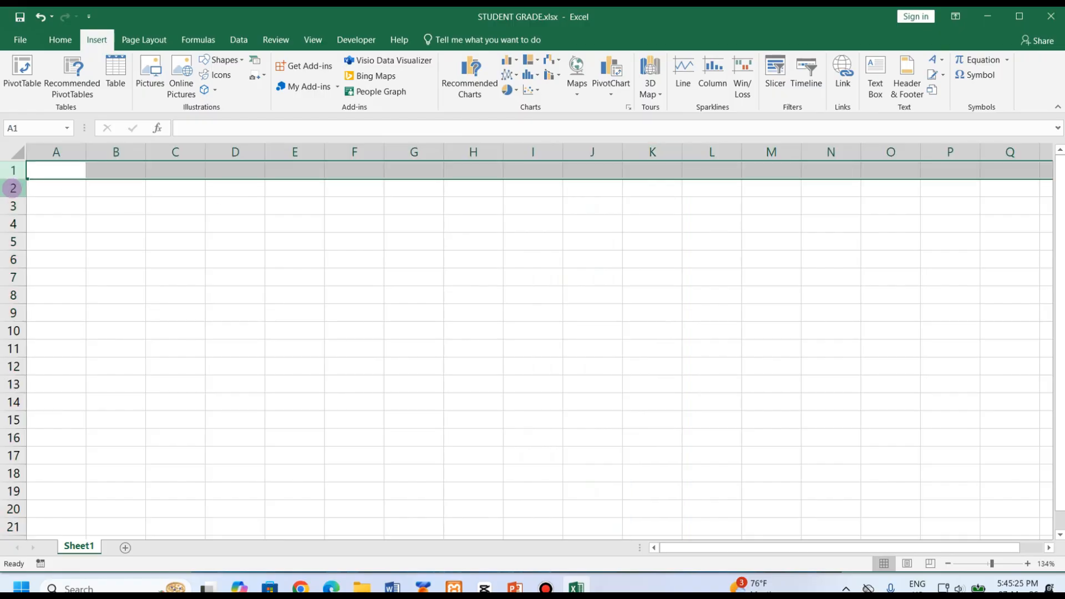
left_click(13, 188)
left_click(13, 206)
left_click(14, 224)
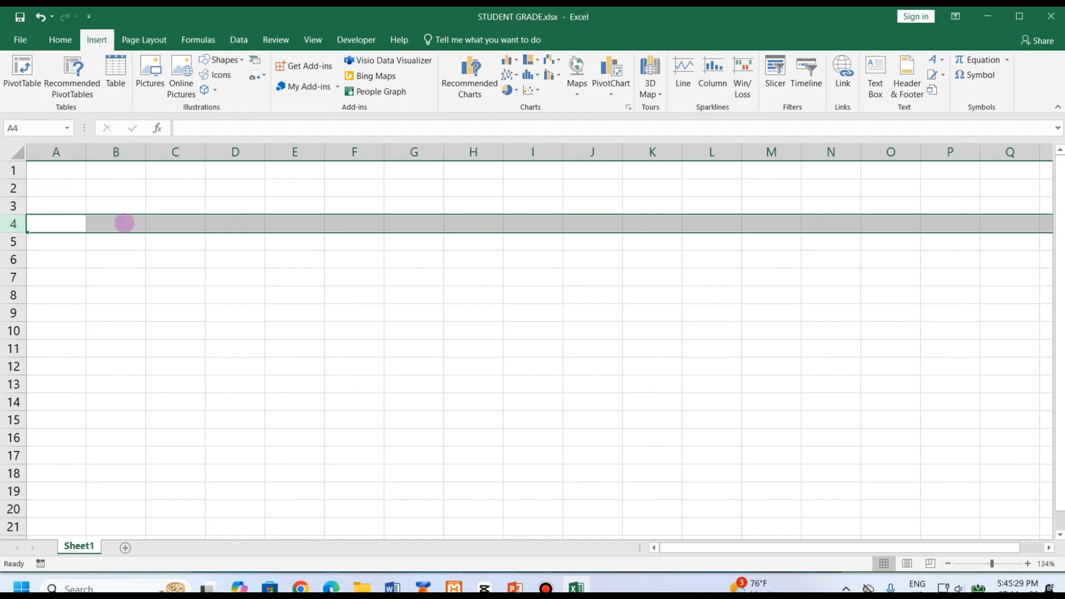
Apply All Borders to cell B4 and select other cells to compare it with the unbordered ones.
left_click(124, 222)
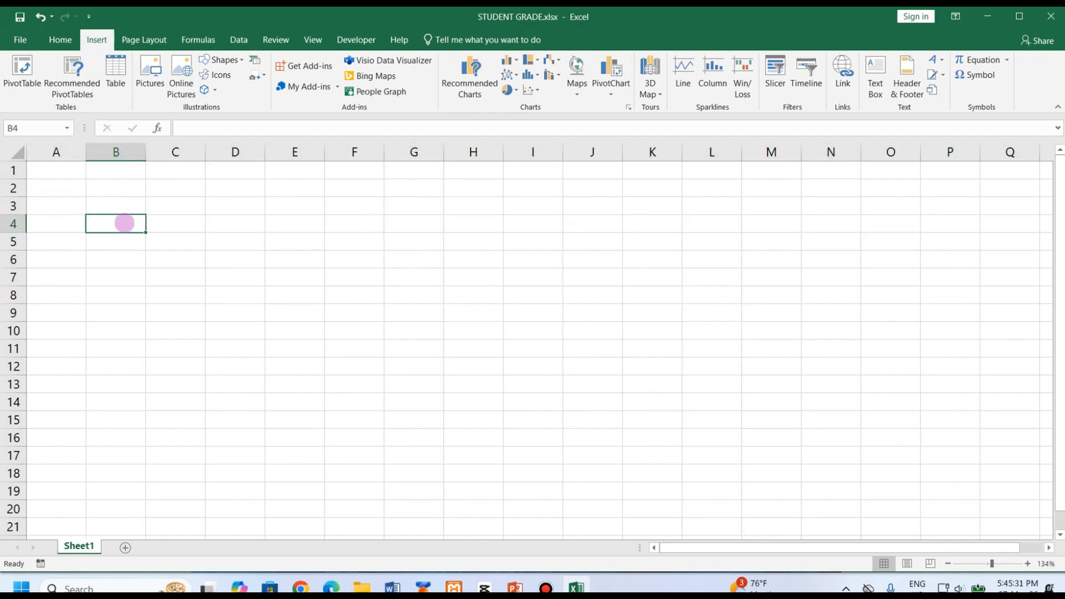
left_click(59, 40)
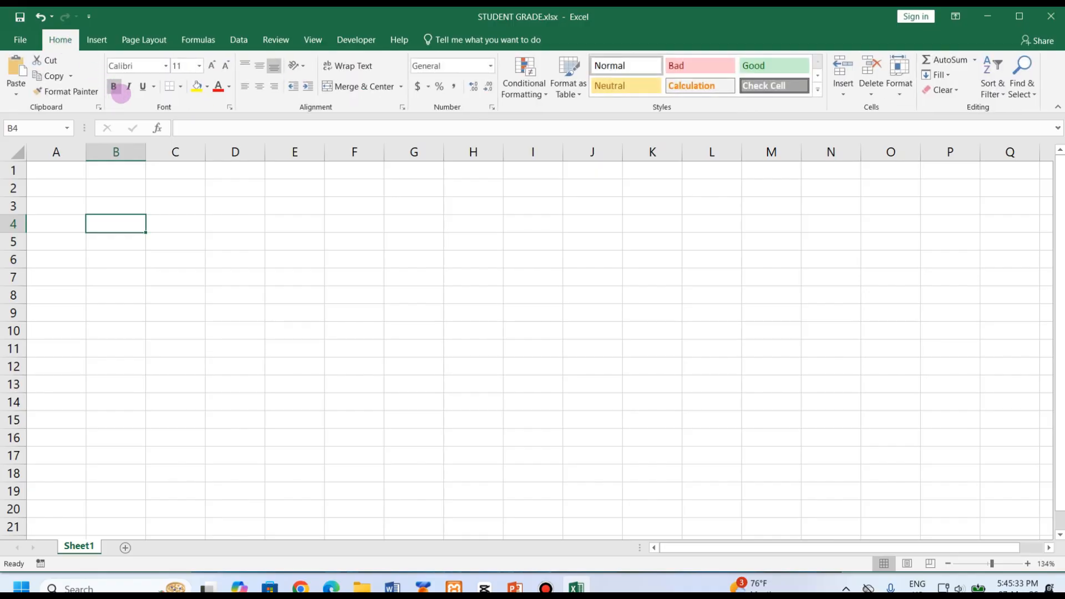
left_click(180, 86)
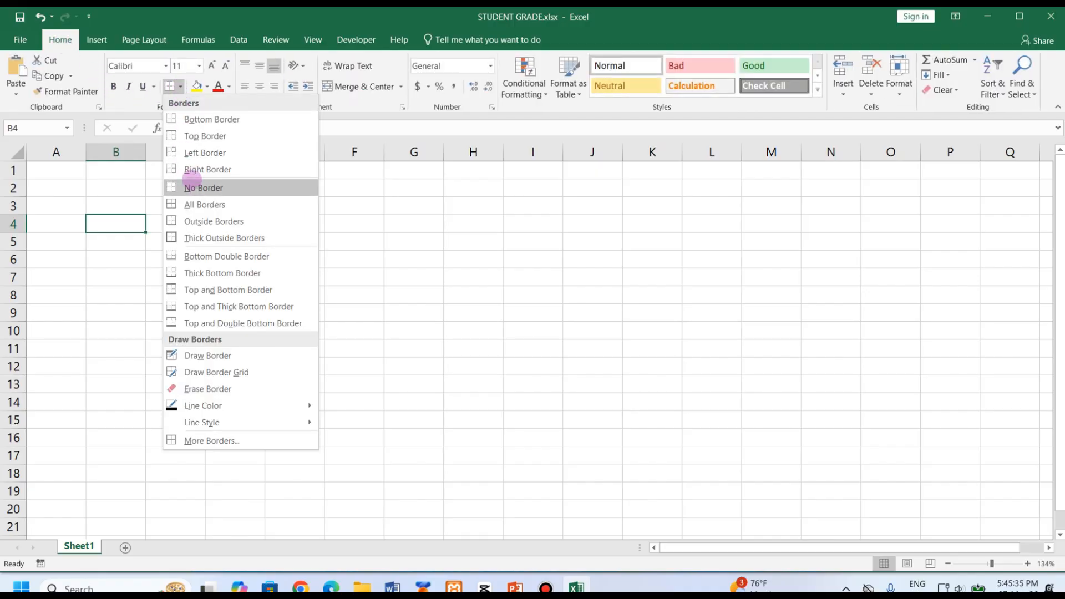
left_click(190, 204)
left_click(162, 327)
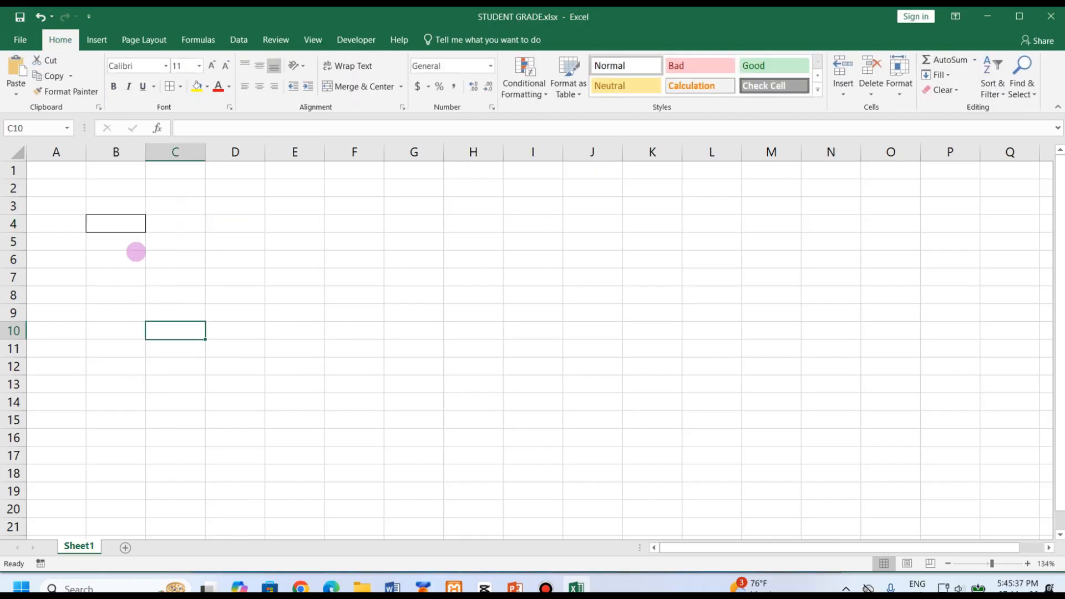
left_click(108, 228)
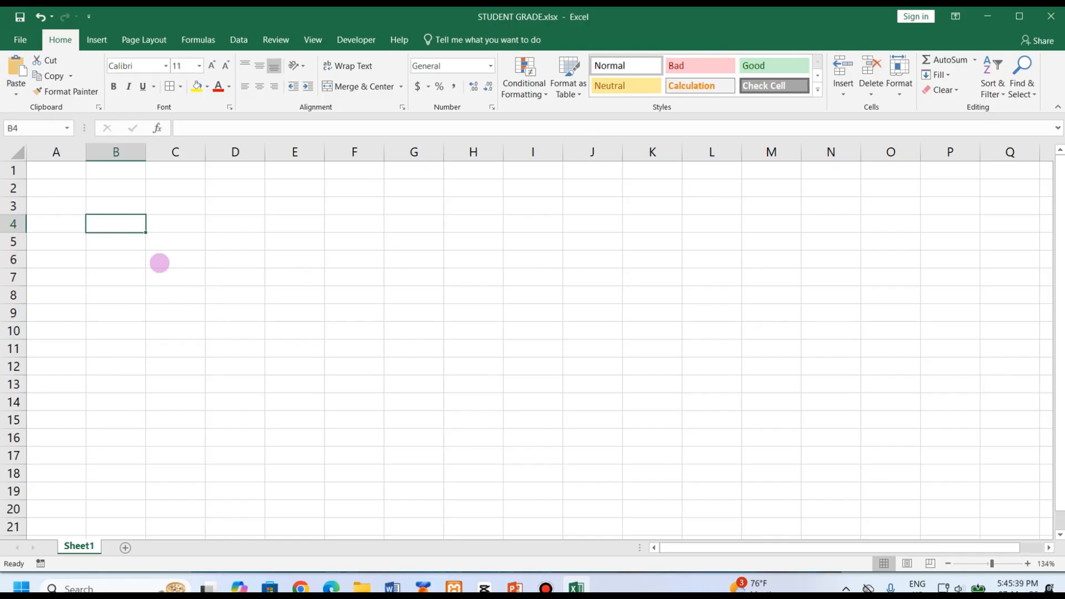
left_click(159, 261)
left_click(175, 296)
left_click(178, 345)
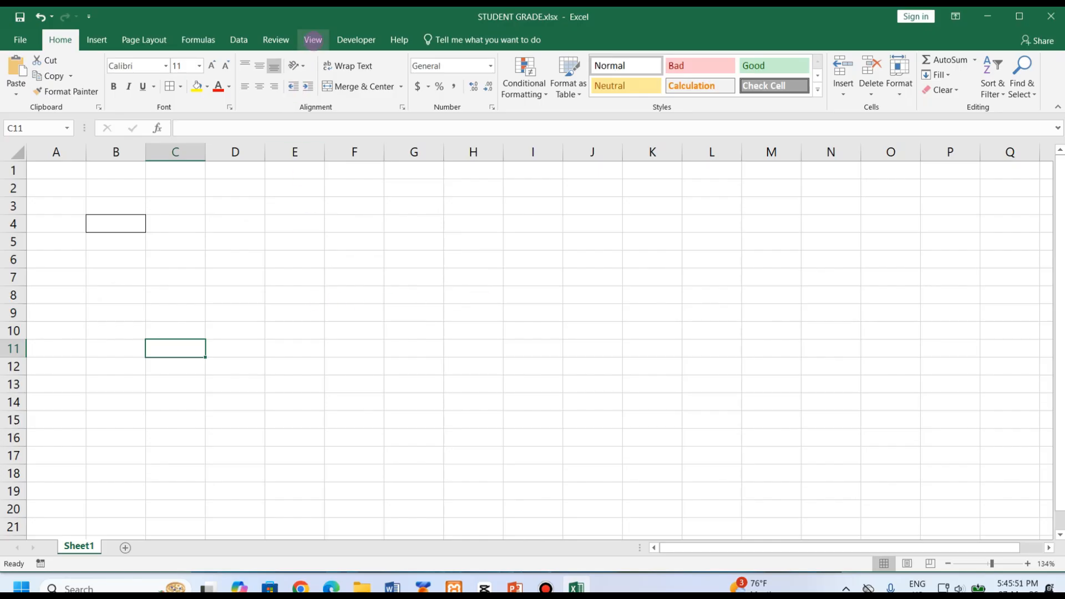
Hide the worksheet gridlines, select a few cells on the blank sheet, and show the gridlines again.
left_click(312, 39)
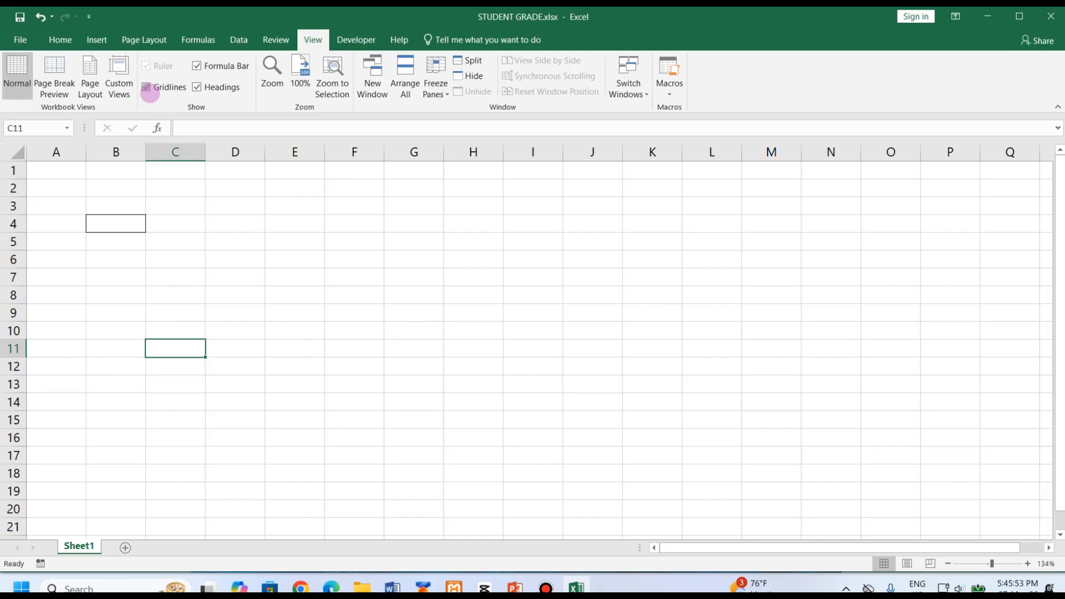
left_click(145, 87)
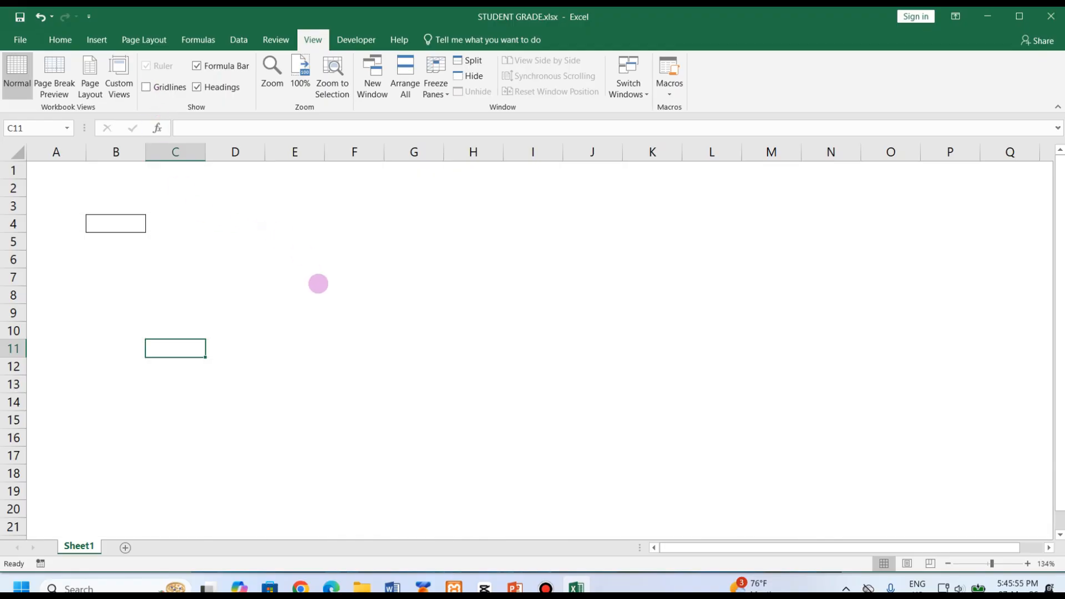
left_click(316, 283)
left_click(486, 329)
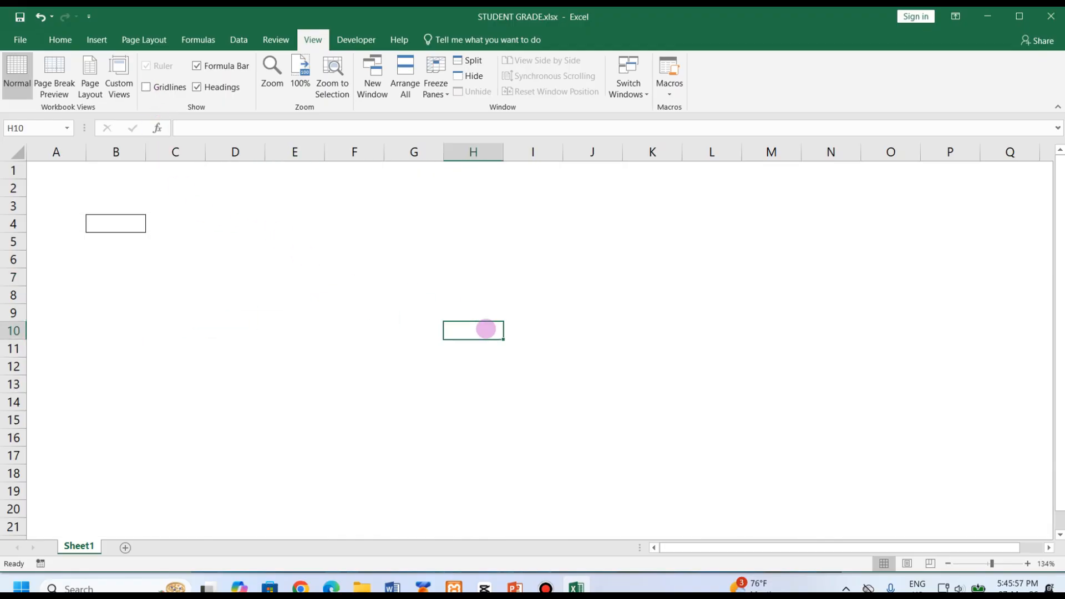
left_click(161, 87)
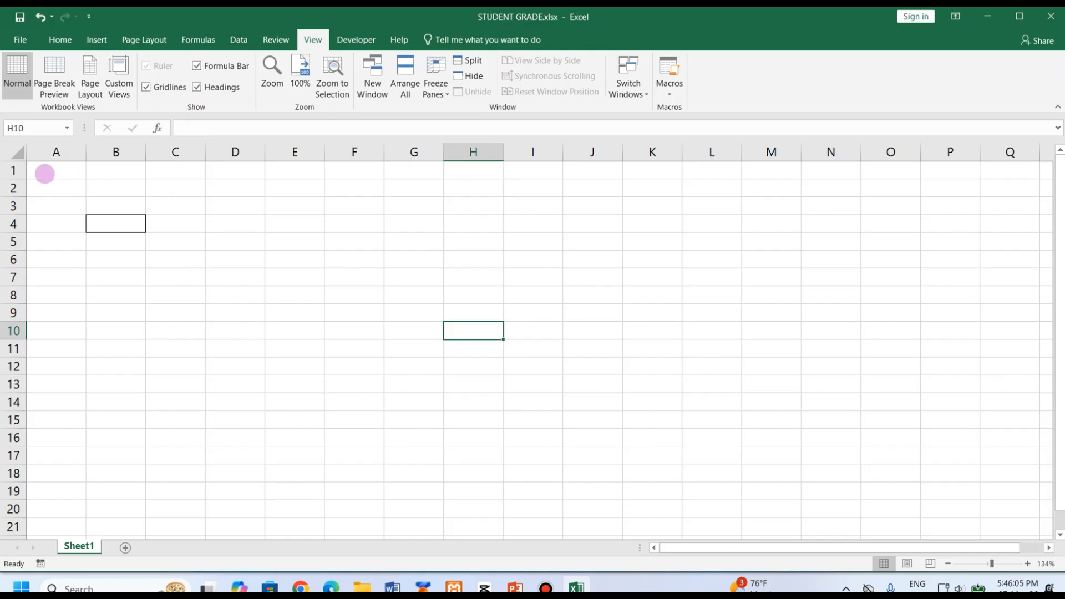
Apply All Borders to the range A1:J15.
left_click_drag(45, 174, 577, 415)
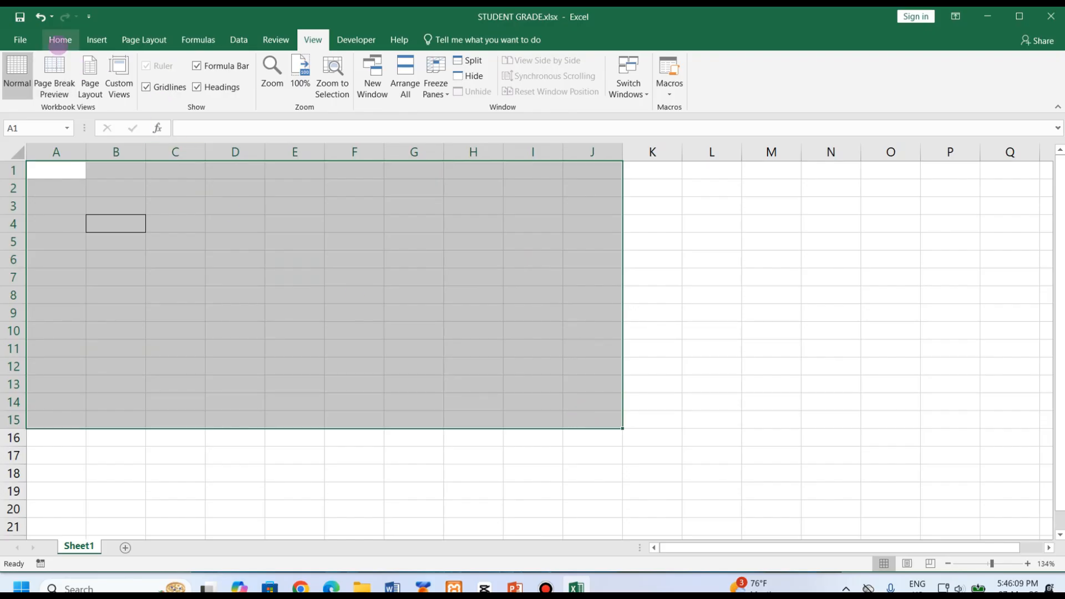
left_click(60, 40)
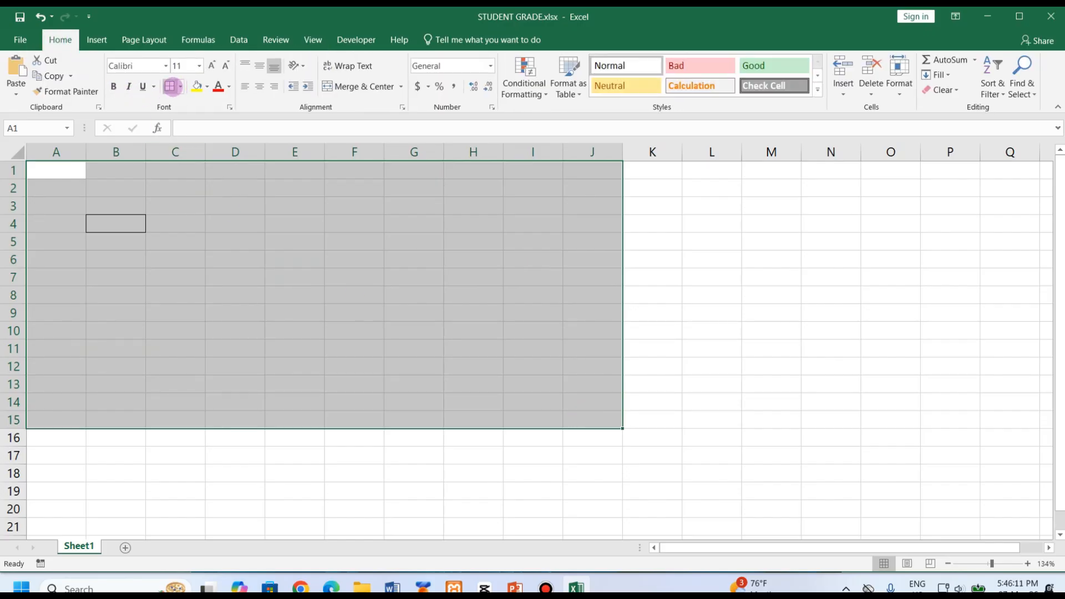
left_click(170, 86)
left_click(181, 86)
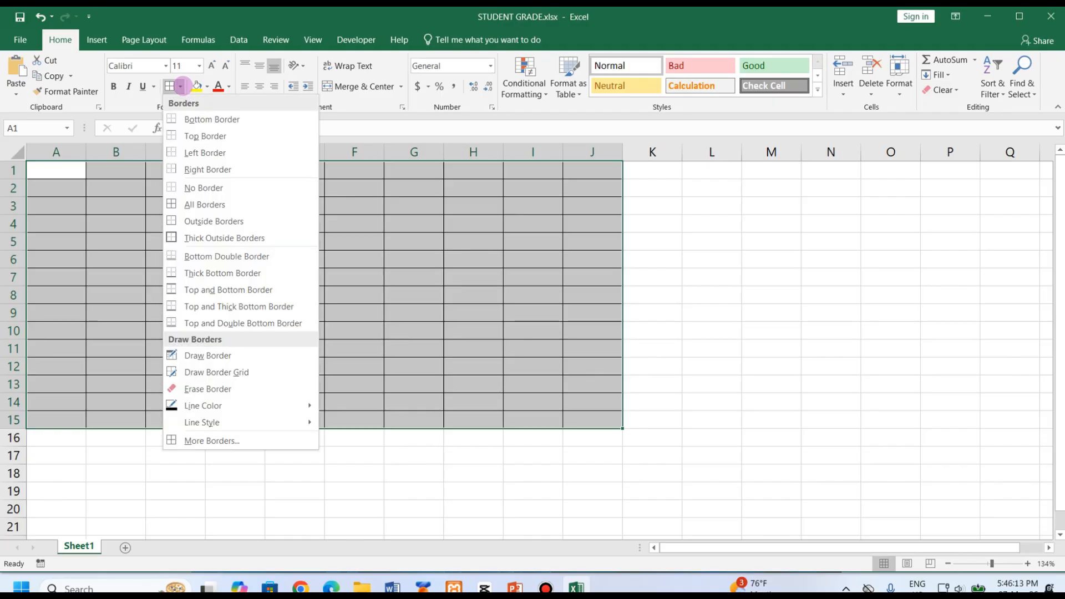
left_click(209, 204)
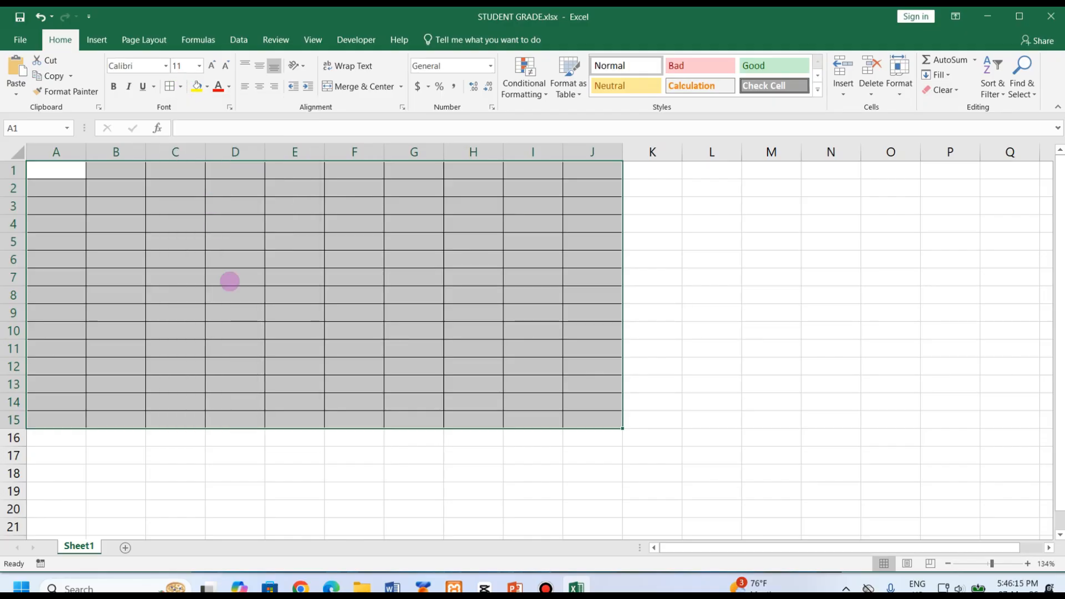
Undo the border changes on range A1:J15 and cell B4, and deselect the range.
left_click(334, 452)
key("ctrl+z")
key("ctrl+z")
key("ctrl+z")
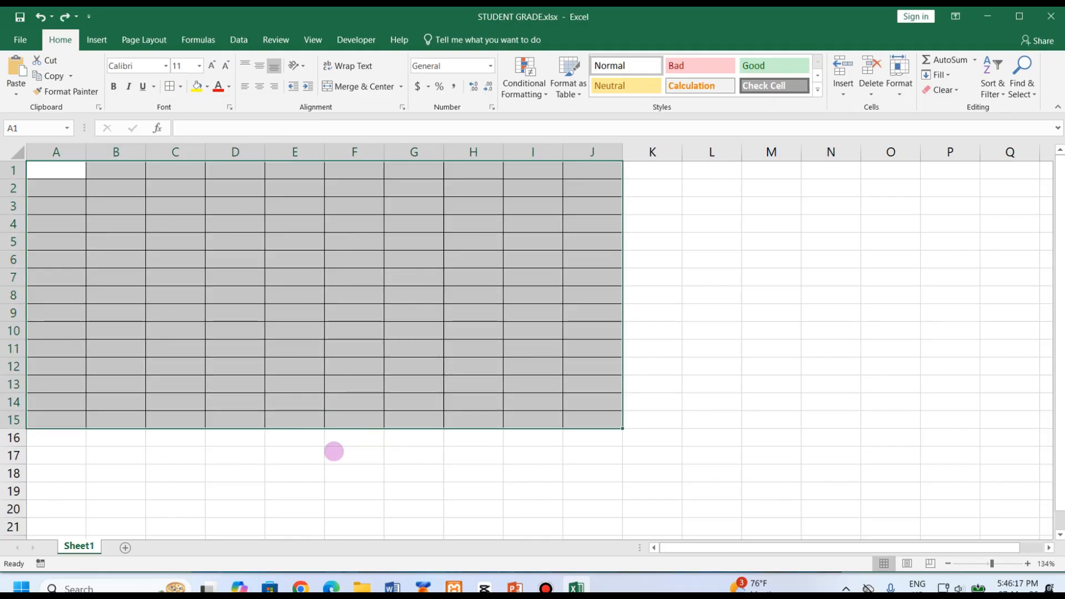
left_click(220, 349)
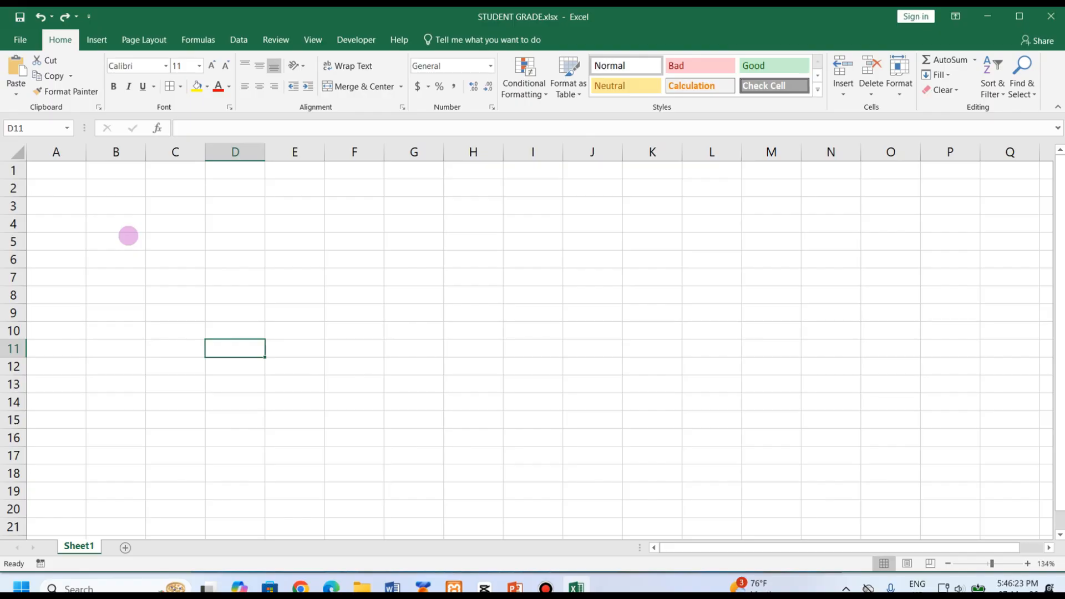
Enter a student's first name in capital letters in cell B5 and reselect the cell.
left_click(111, 245)
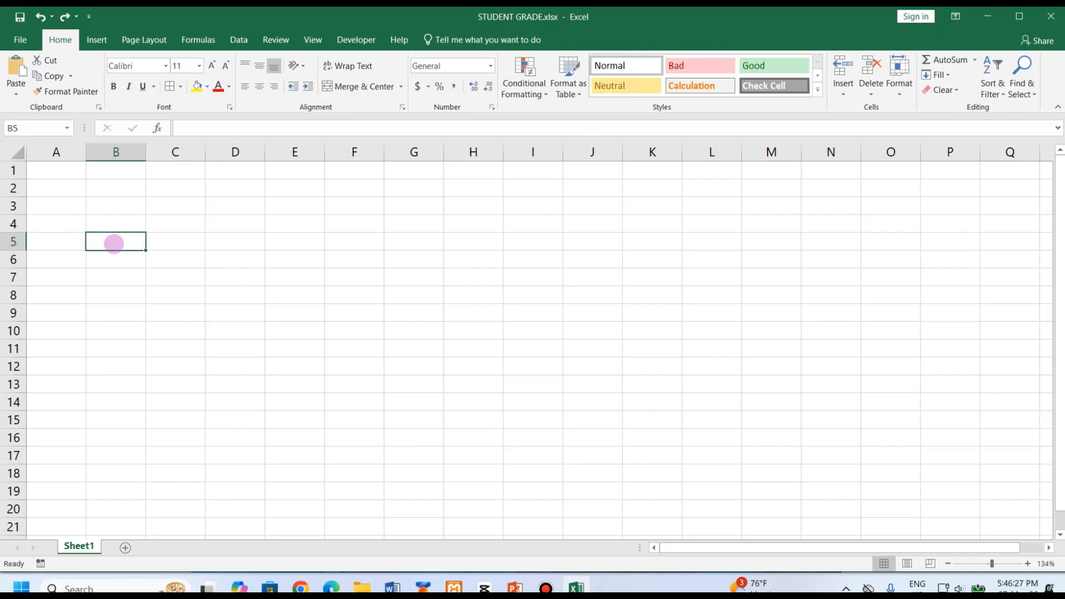
type("ABEBE")
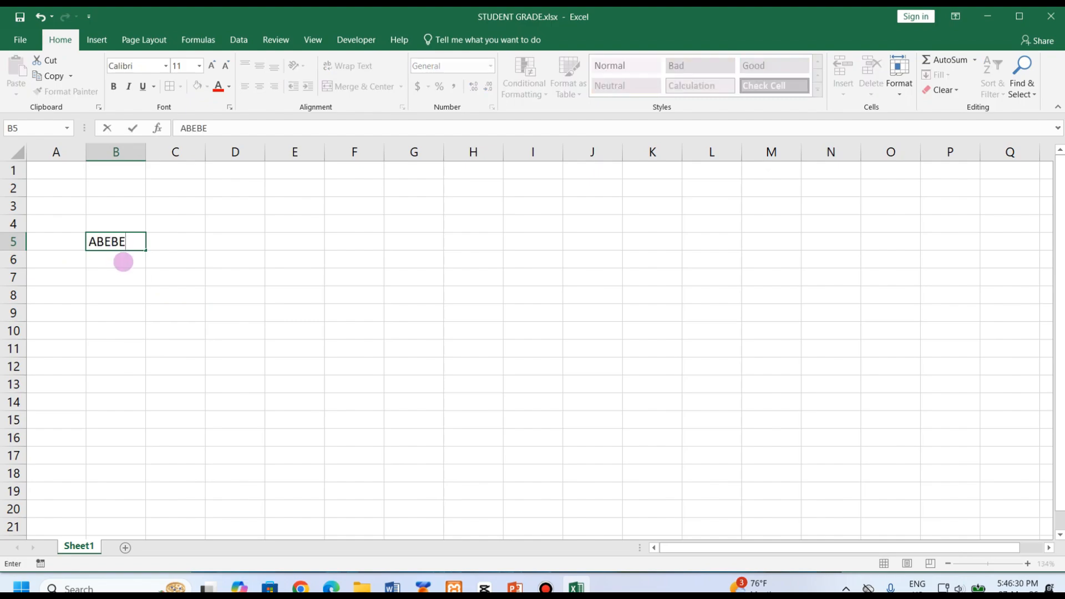
key("Return")
left_click(111, 241)
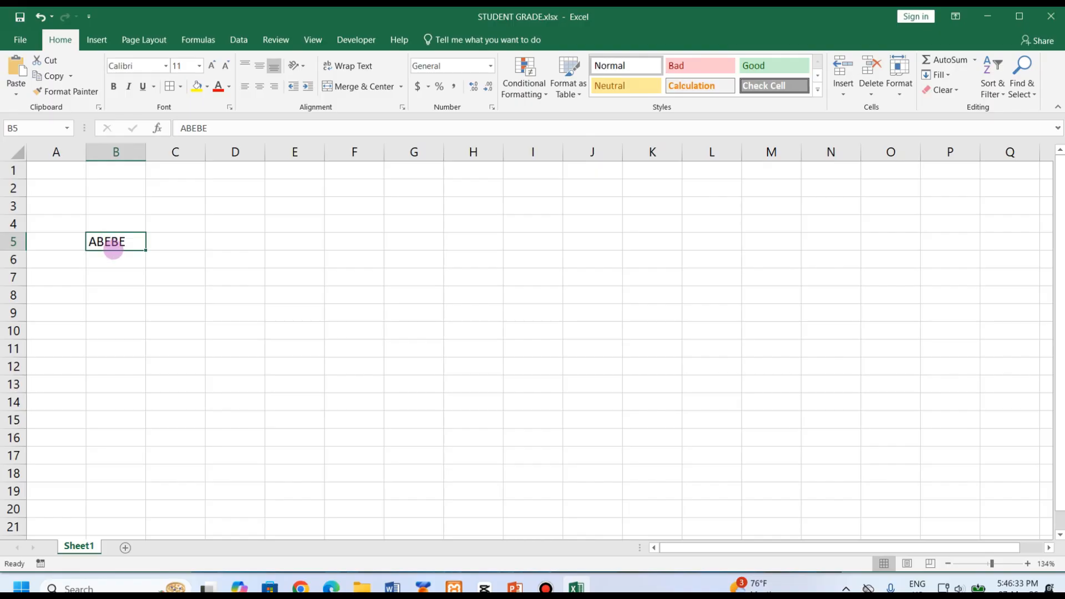
Enlarge cell B5 by making row 5 much taller and column B much wider, and keep the cell selected.
left_click_drag(17, 252, 33, 352)
left_click_drag(145, 154, 359, 158)
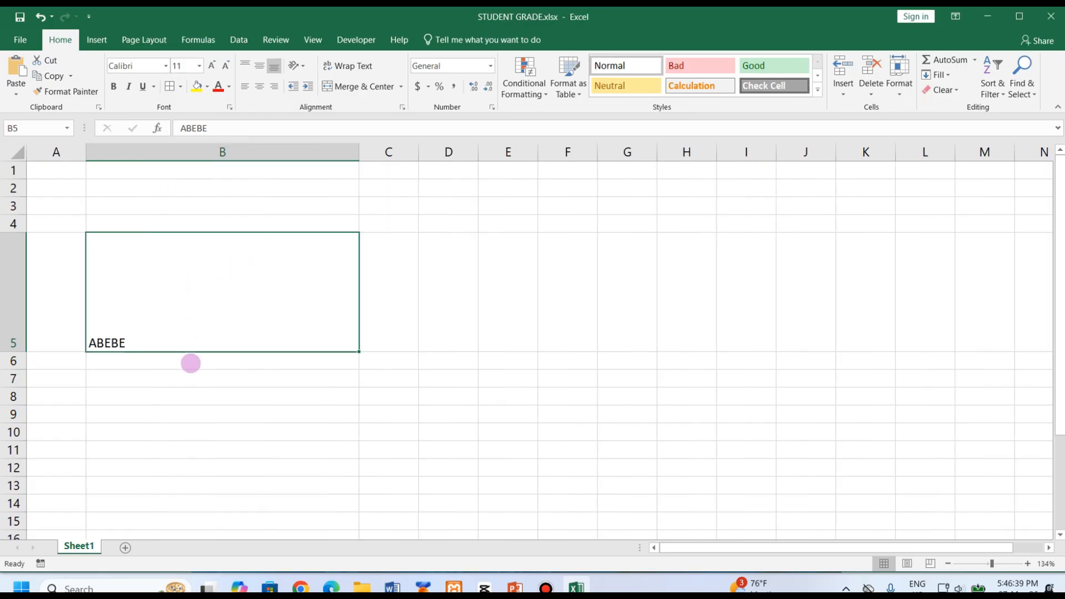
left_click(190, 361)
left_click(183, 295)
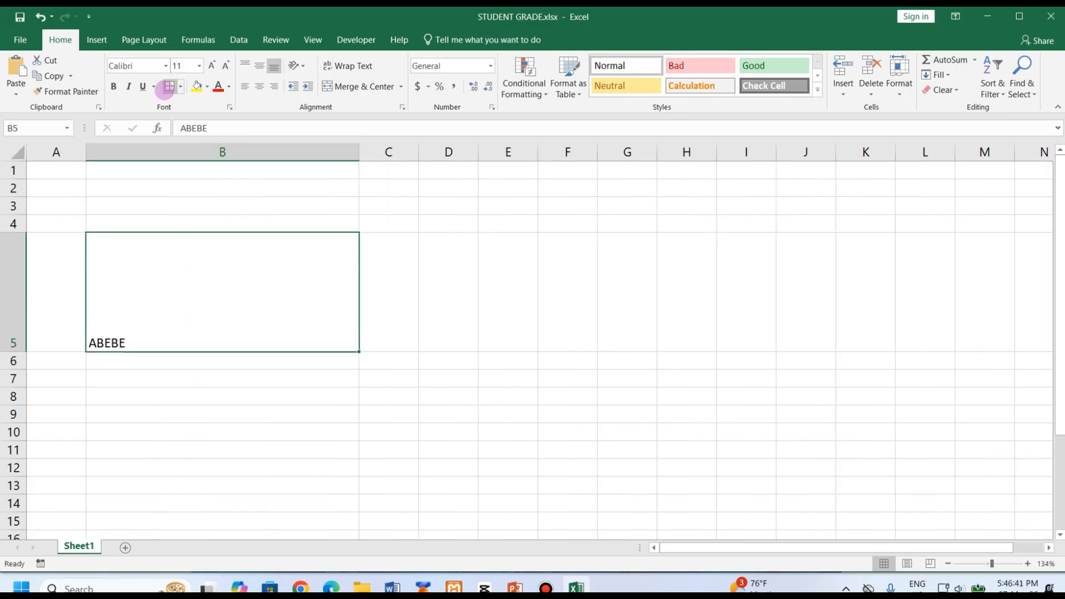
left_click(220, 418)
left_click(108, 342)
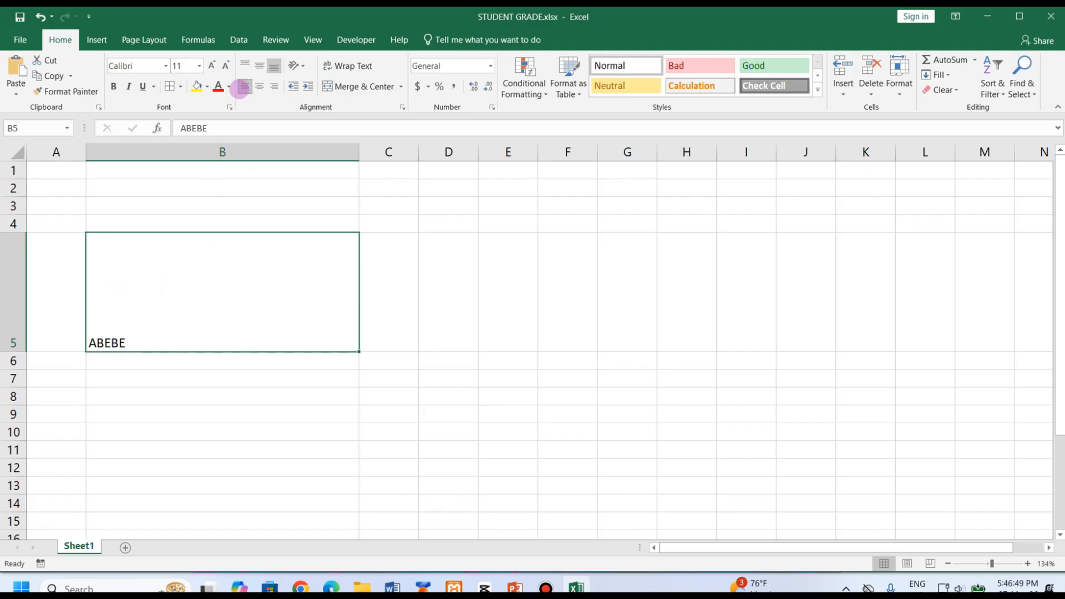
Align the text in cell B5 to the cell's top, middle and bottom in turn, and center it both horizontally and vertically.
left_click(243, 87)
left_click(245, 64)
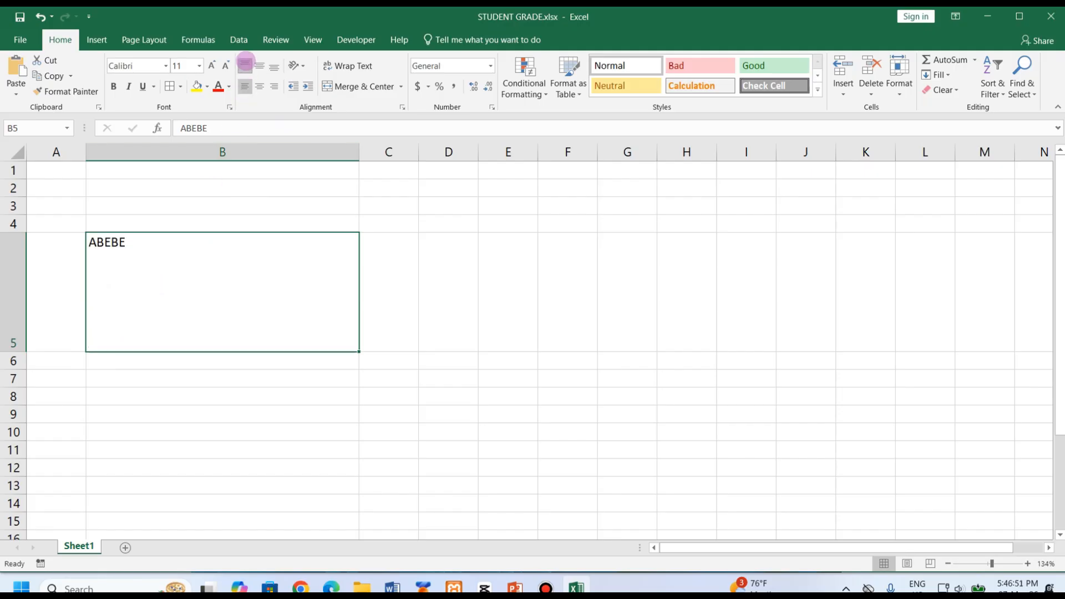
left_click(260, 66)
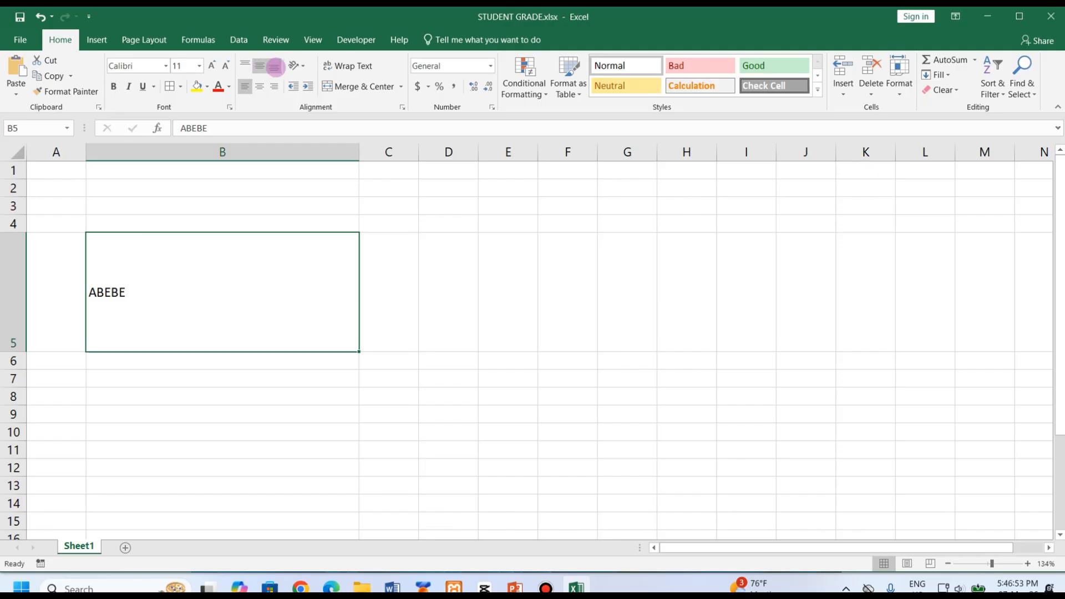
left_click(275, 67)
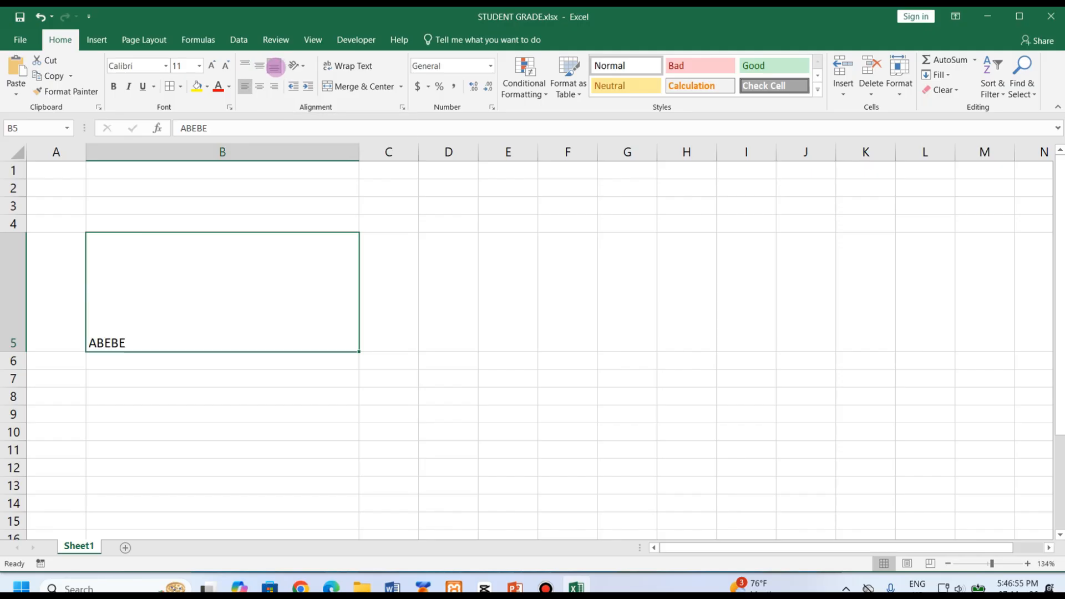
left_click(259, 86)
left_click(256, 66)
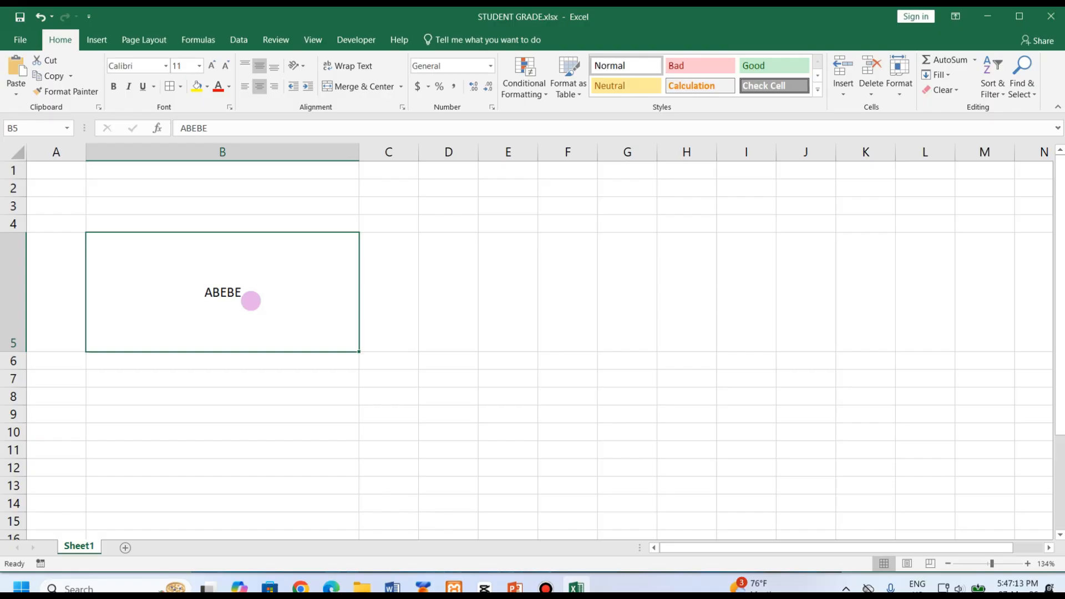
Undo the alignment changes in cell B5 and the widening of column B.
key("ctrl+z")
key("ctrl+z")
key("ctrl+z")
key("ctrl+z")
key("ctrl+z")
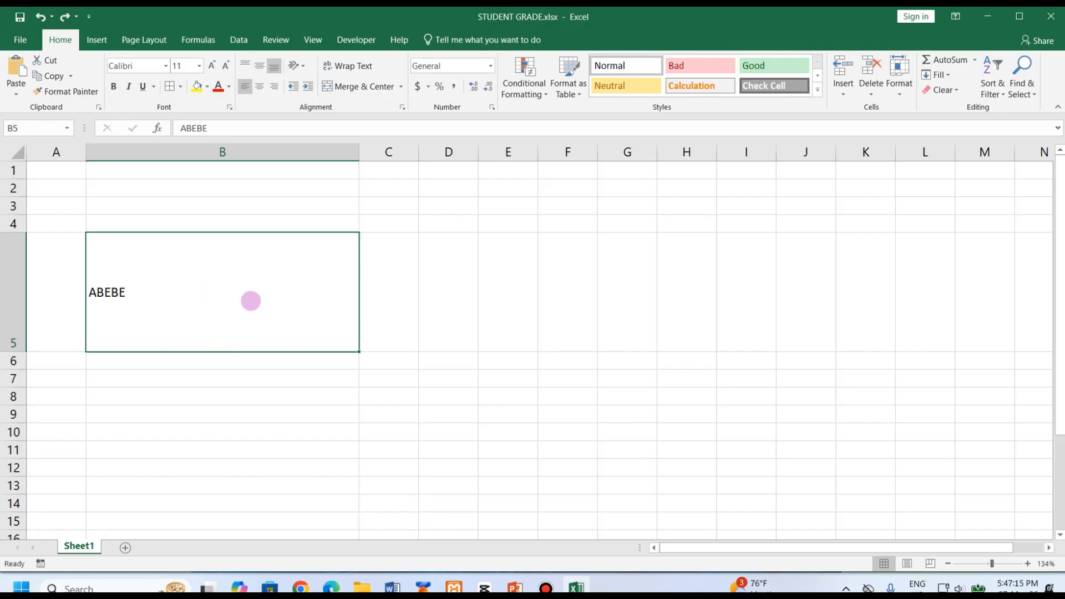
key("ctrl+z")
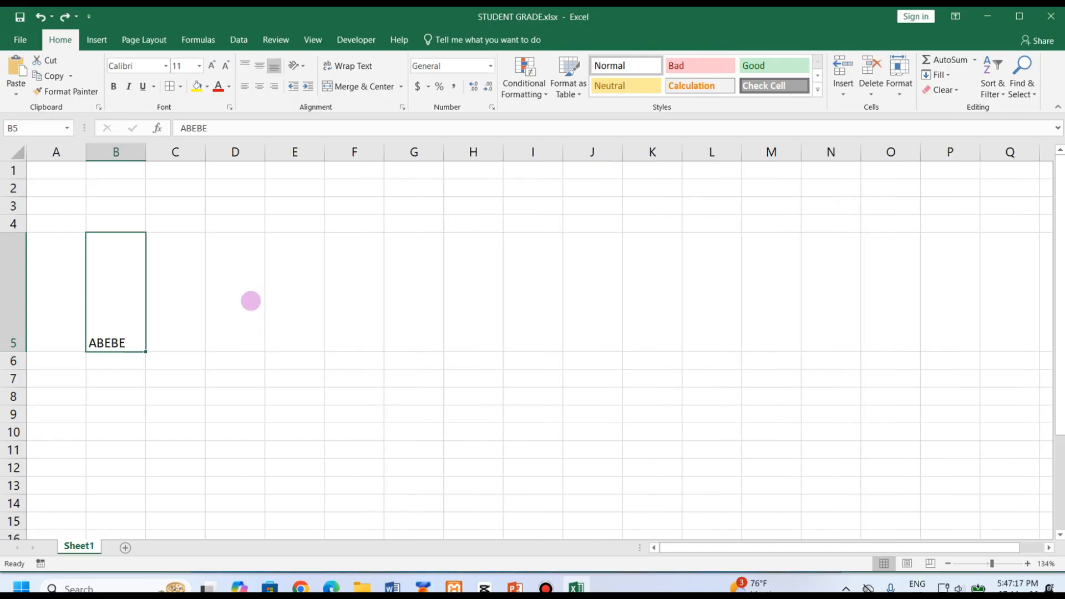
Shrink row 5 to about twice the standard row height and clear the name from cell B5.
left_click_drag(10, 353, 25, 271)
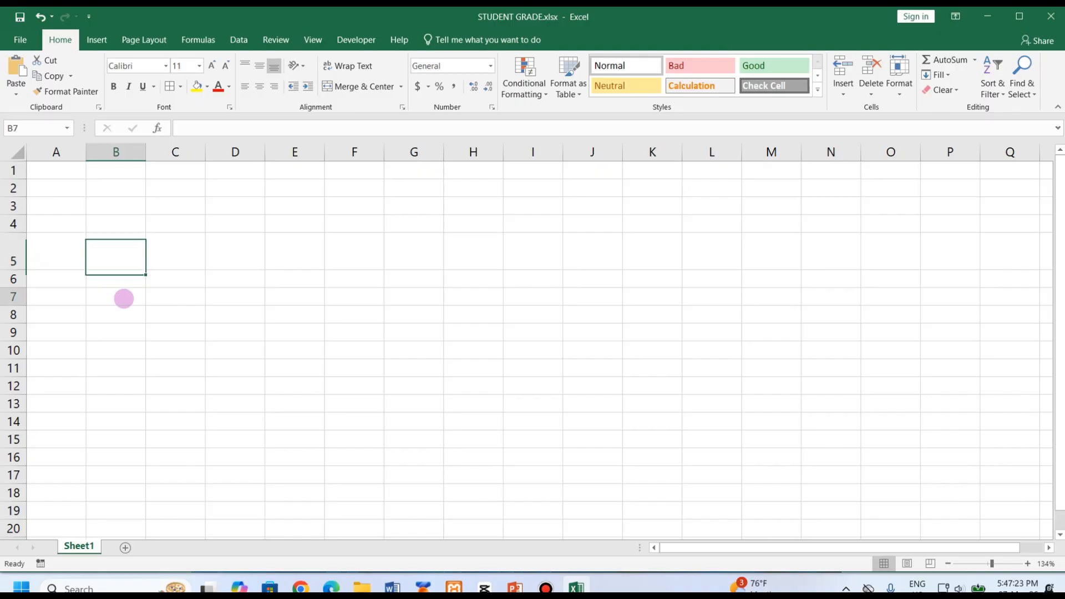
left_click(123, 298)
Select the range A1:H1 across the first row, and deselect it by moving to cell H2.
left_click(56, 170)
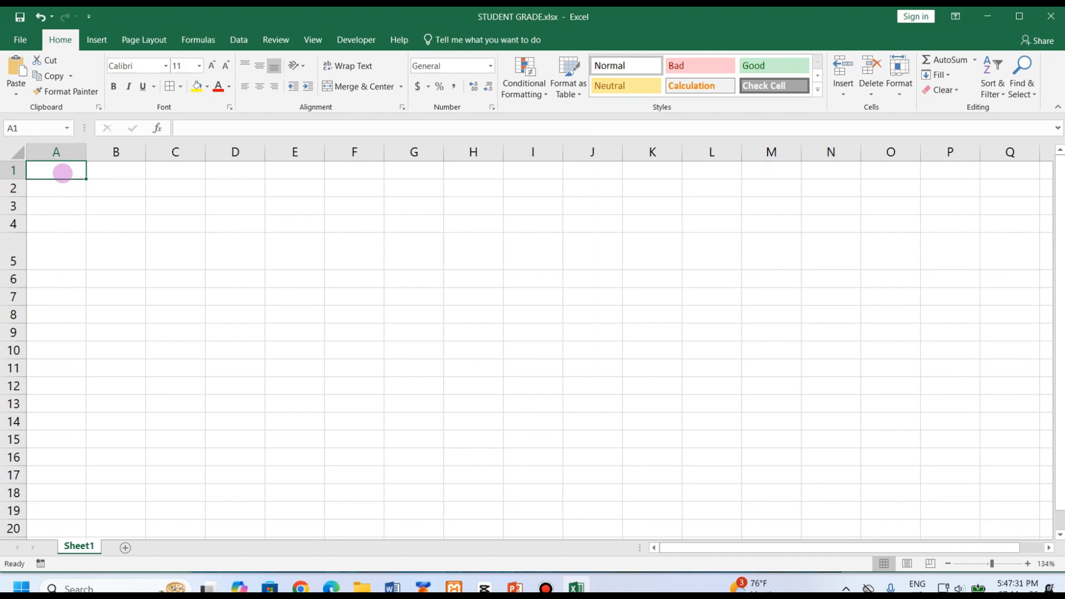
left_click_drag(62, 174, 476, 172)
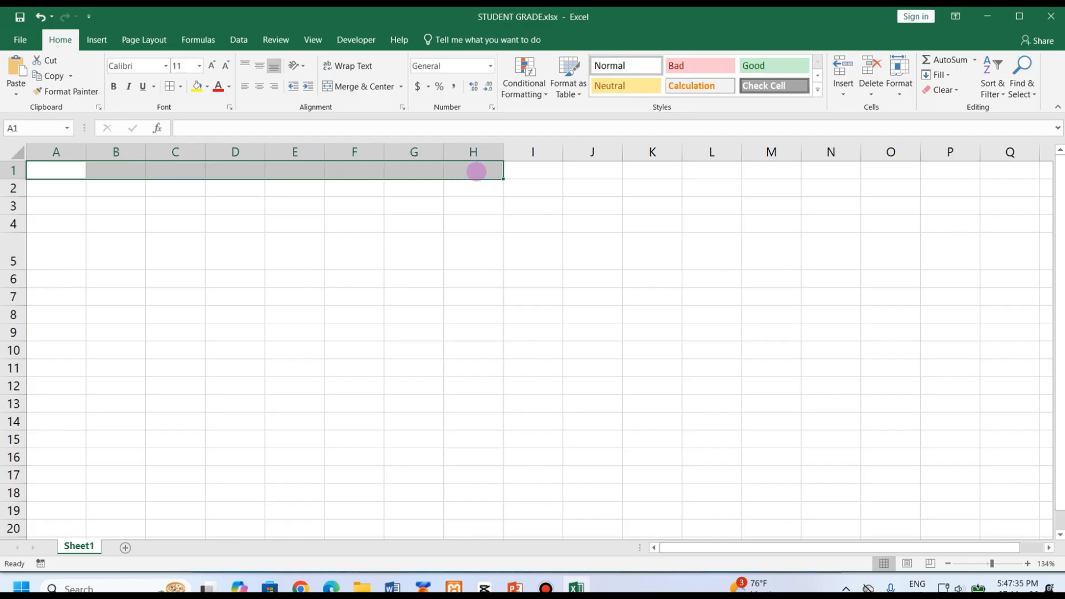
left_click(475, 187)
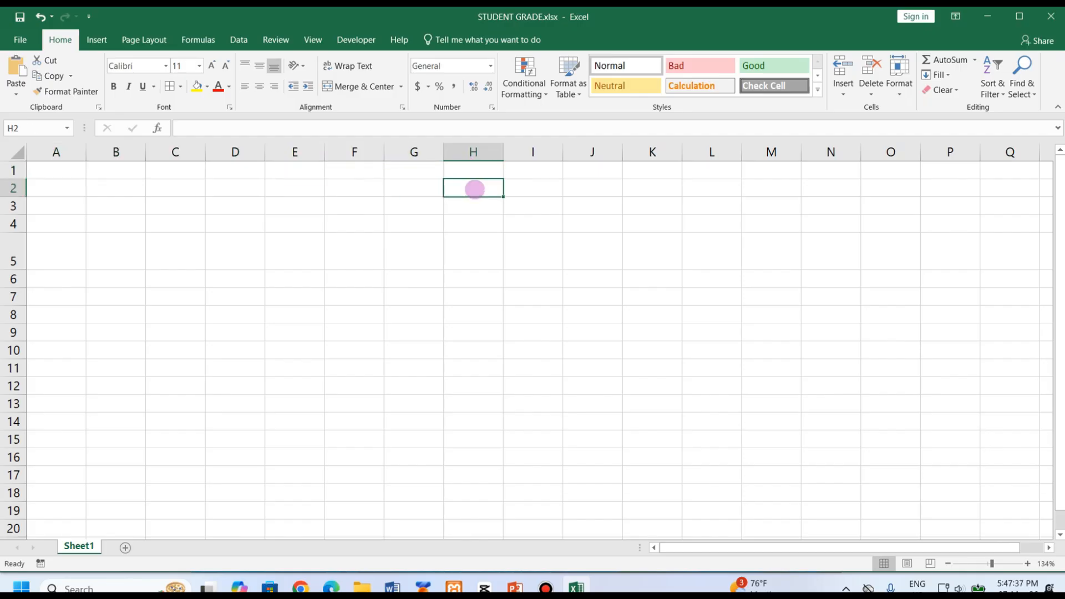
Enter 1 in B2 and 3 in C2, and auto-fill the odd-number series across row 2 to I2.
left_click(116, 190)
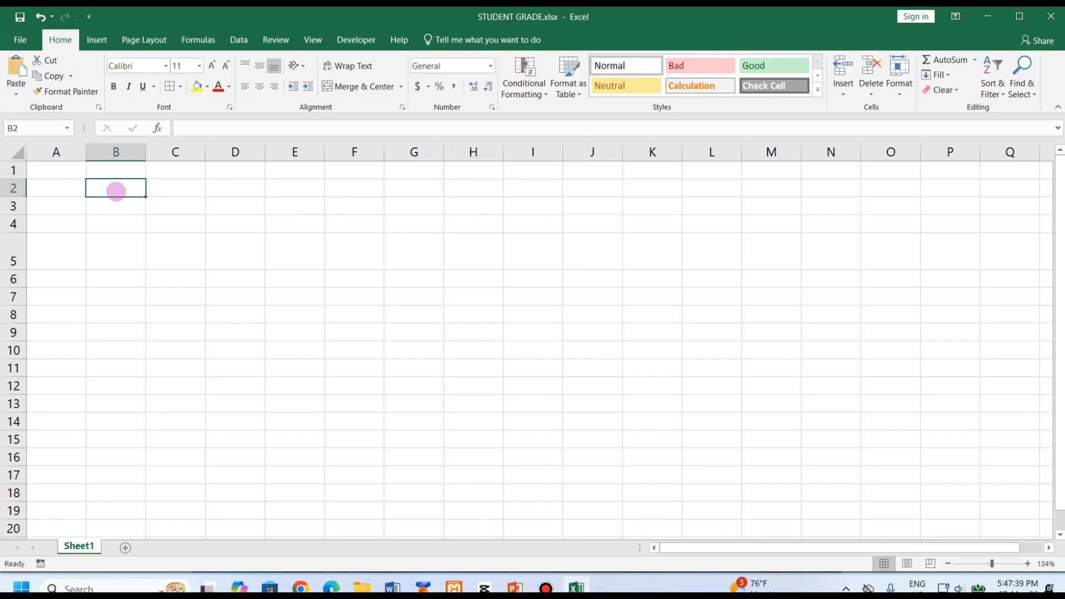
type("1")
left_click(169, 190)
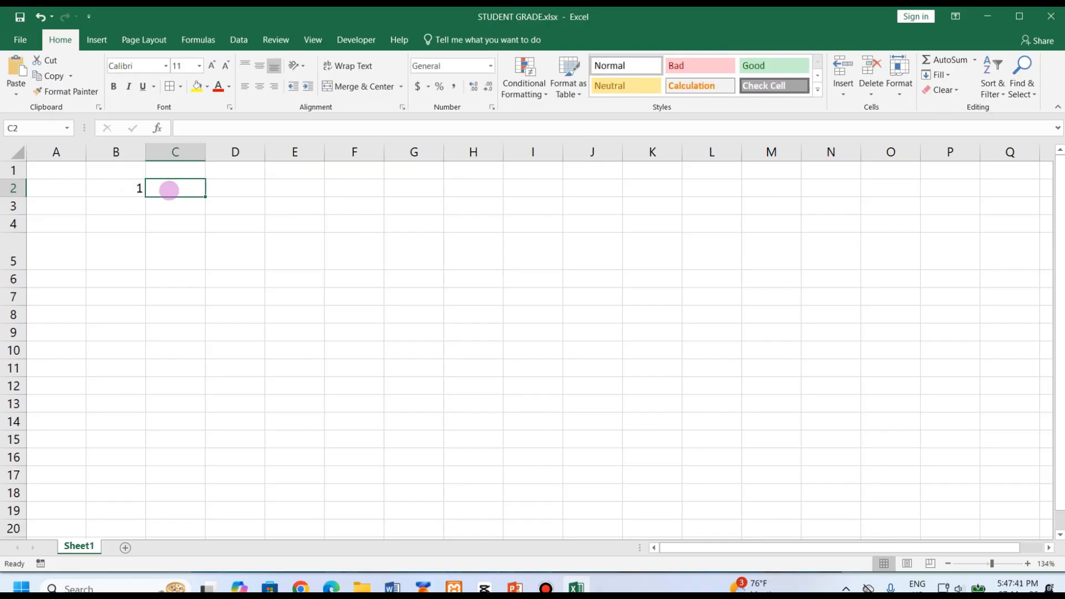
type("3")
left_click(222, 207)
left_click(238, 188)
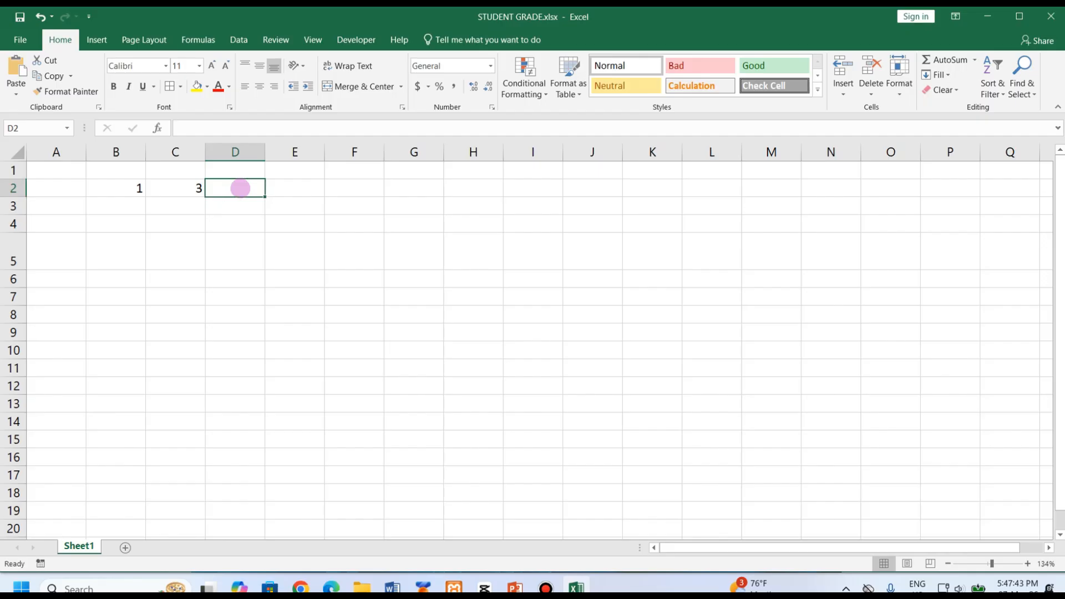
left_click(297, 187)
left_click(353, 187)
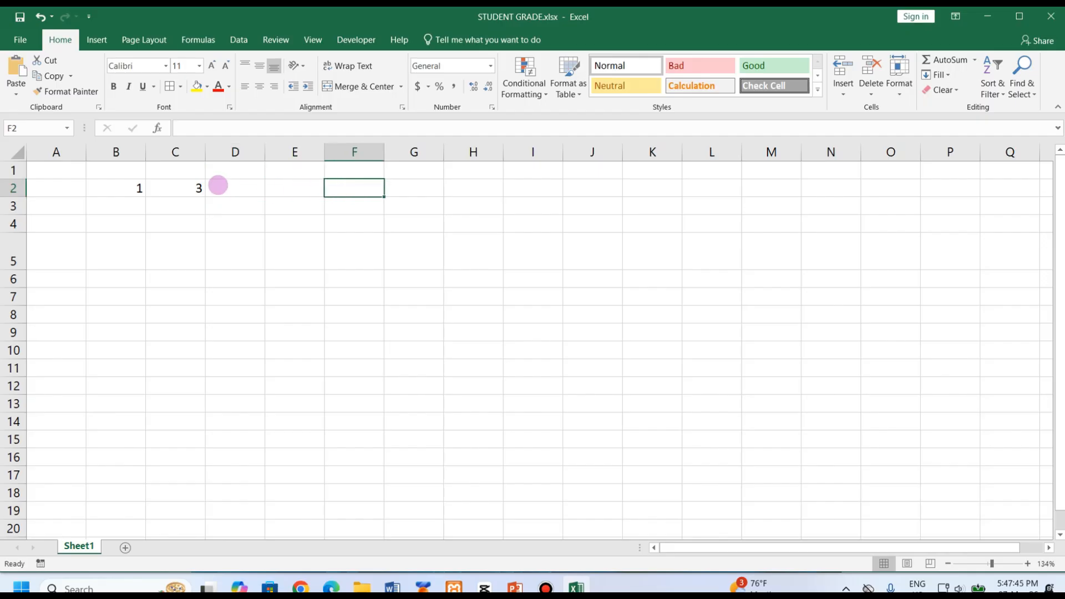
left_click_drag(136, 187, 573, 188)
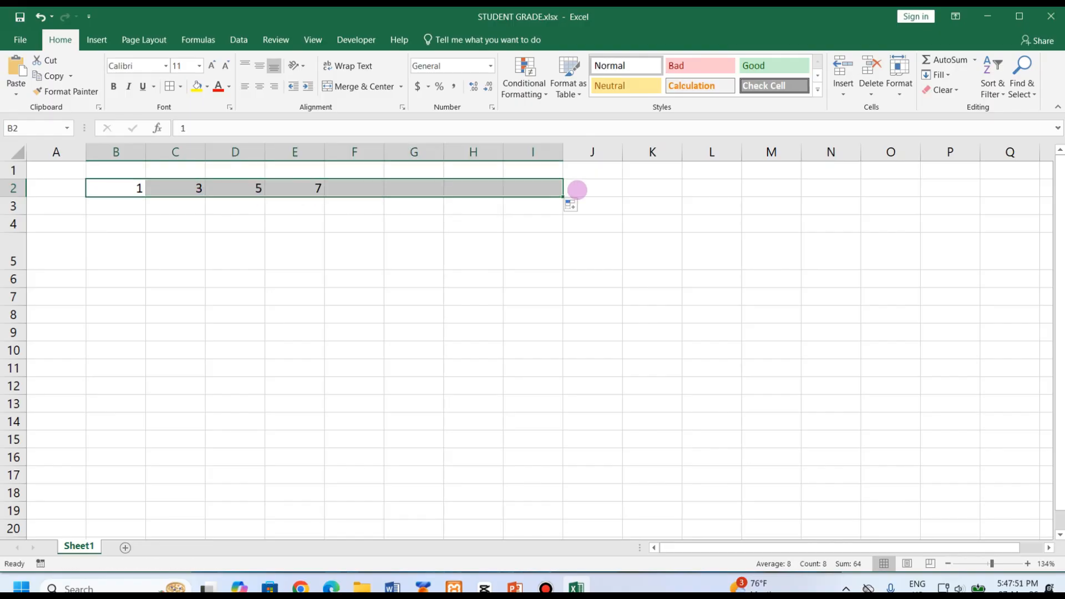
Enter monday in B3 and auto-fill the weekdays across row 3 through sunday in H3.
left_click(108, 205)
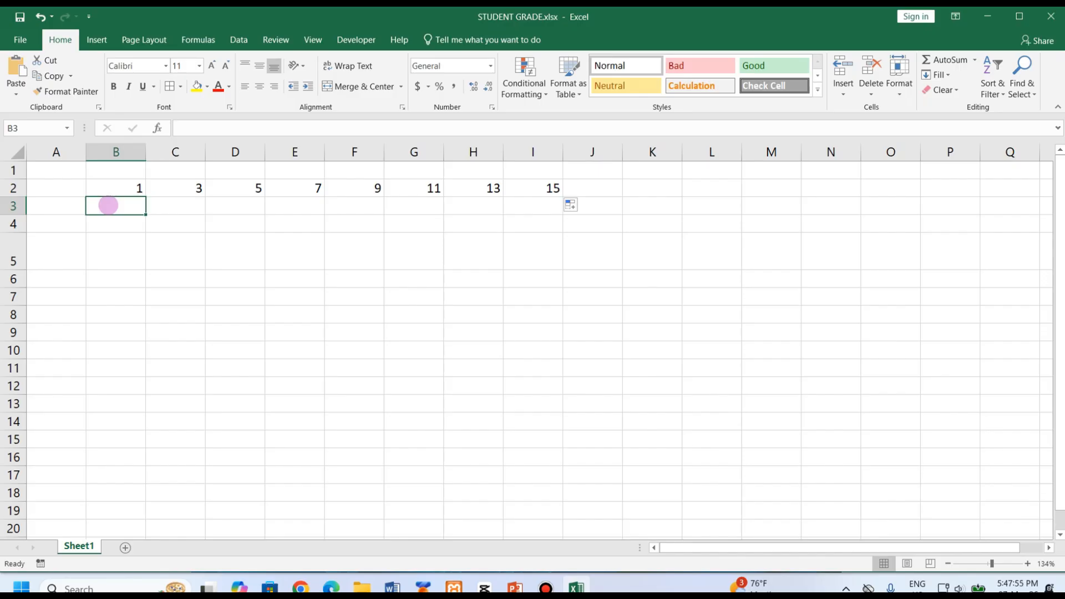
type("maonday")
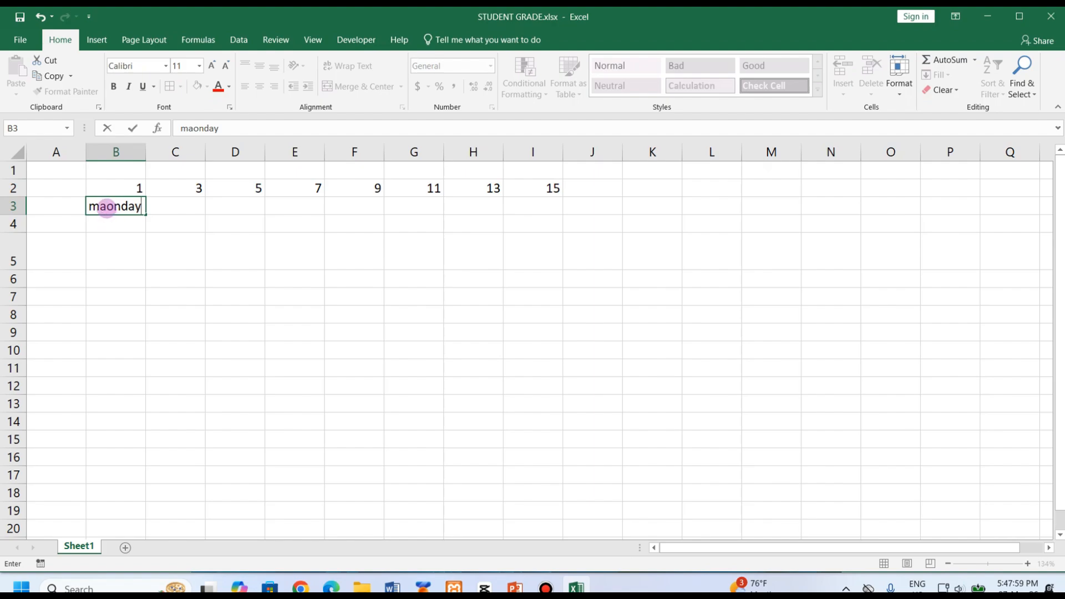
key("BackSpace")
left_click(134, 237)
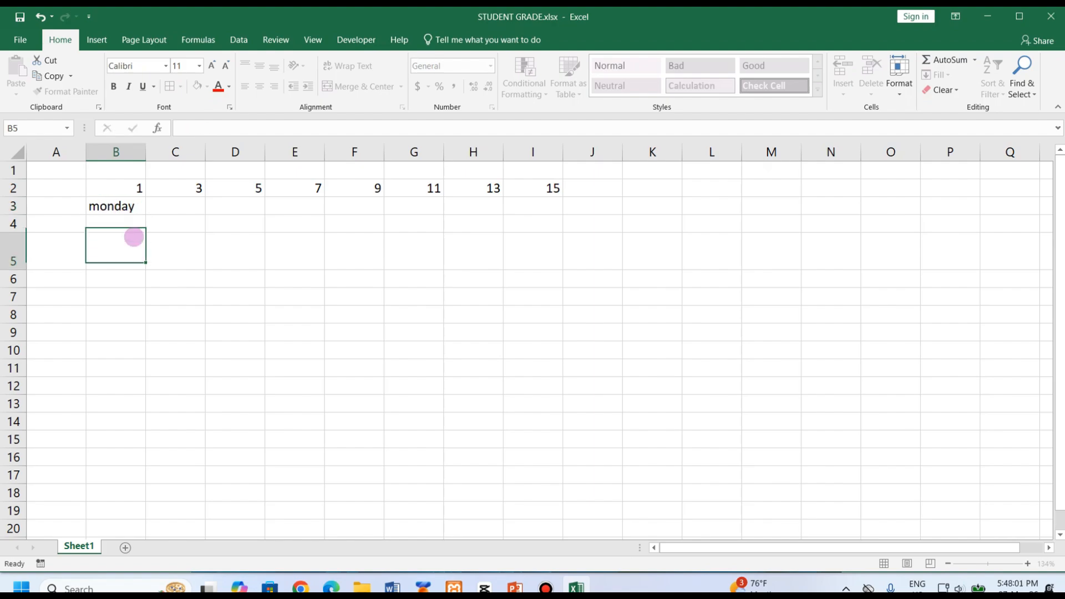
left_click(139, 213)
left_click_drag(146, 215, 563, 200)
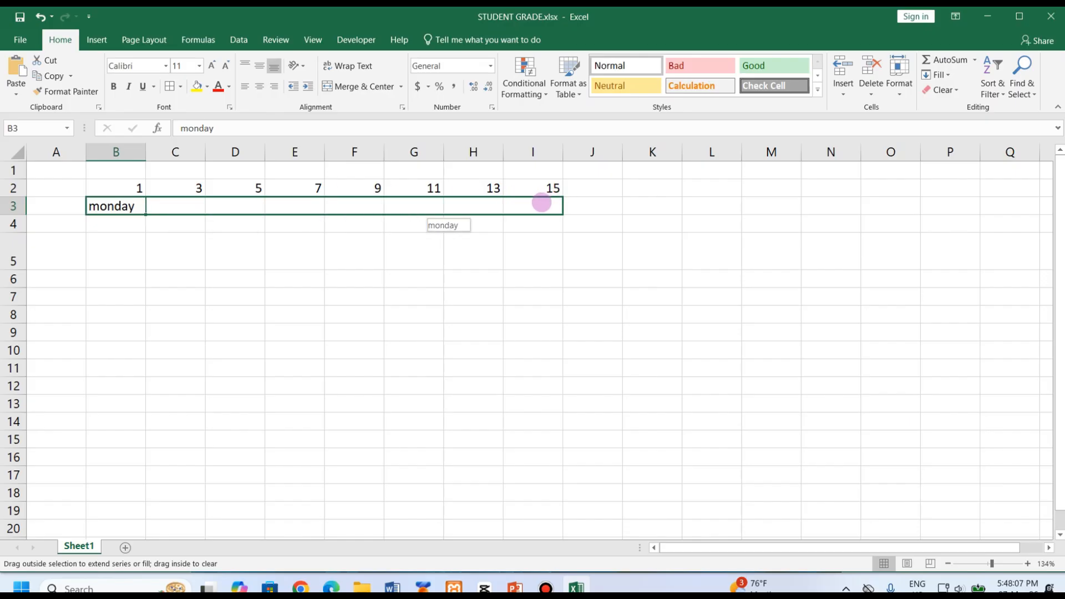
left_click_drag(536, 204, 517, 207)
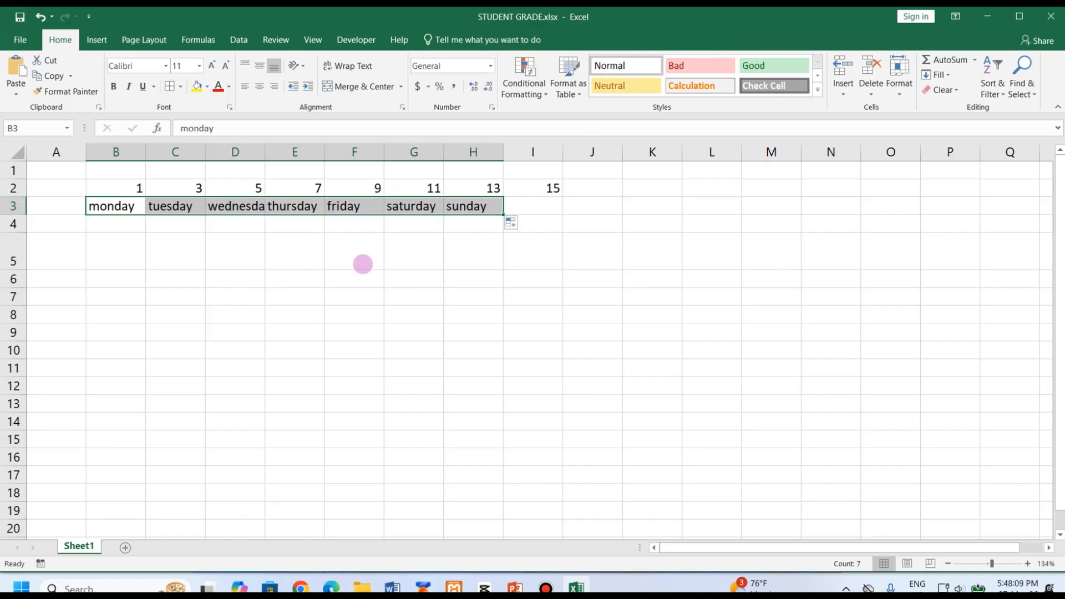
Enter 1st in B4, auto-fill the ordinals across row 4 through 7th in H4, and reselect B4.
left_click(112, 228)
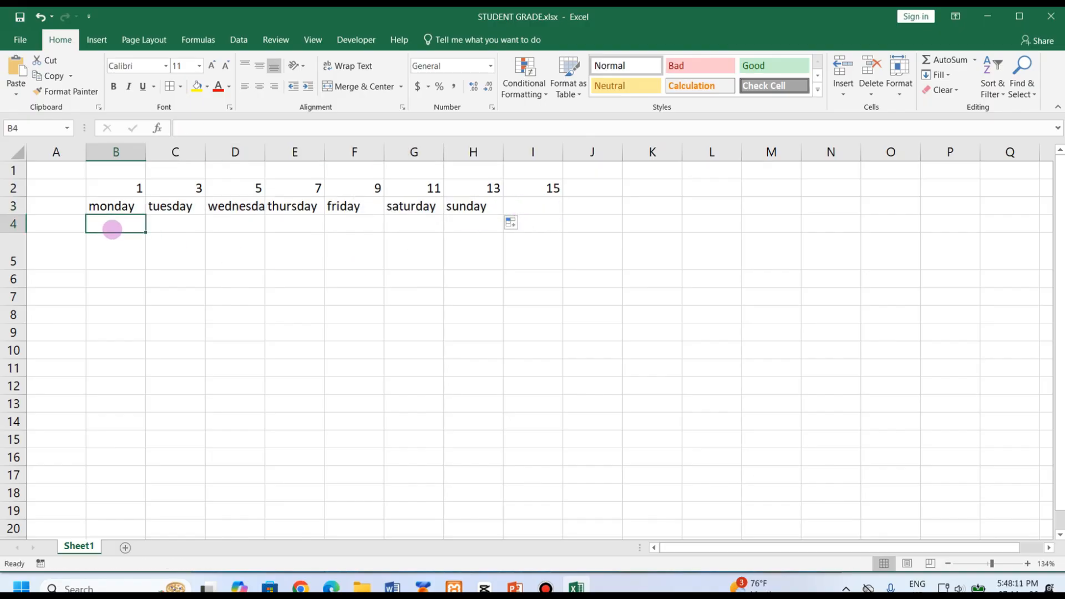
type("1")
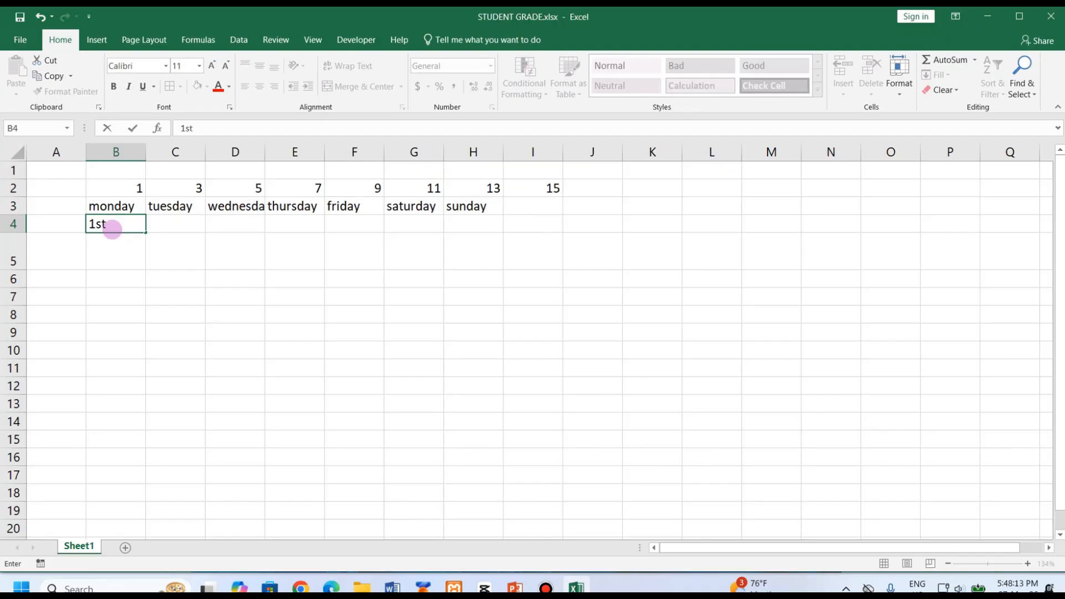
type("st")
left_click(162, 224)
left_click(121, 224)
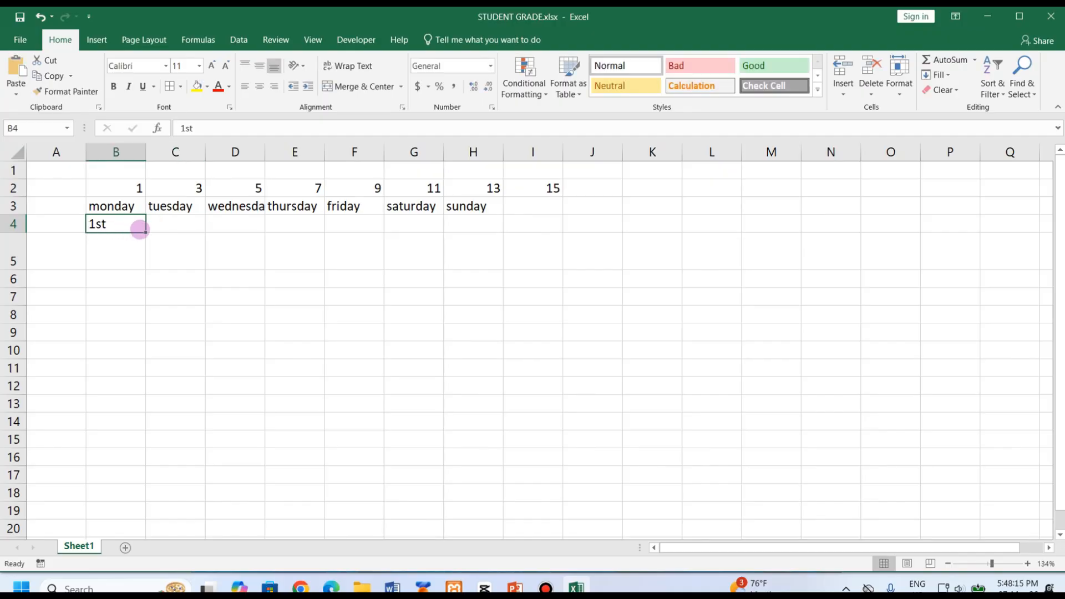
left_click_drag(145, 232, 531, 224)
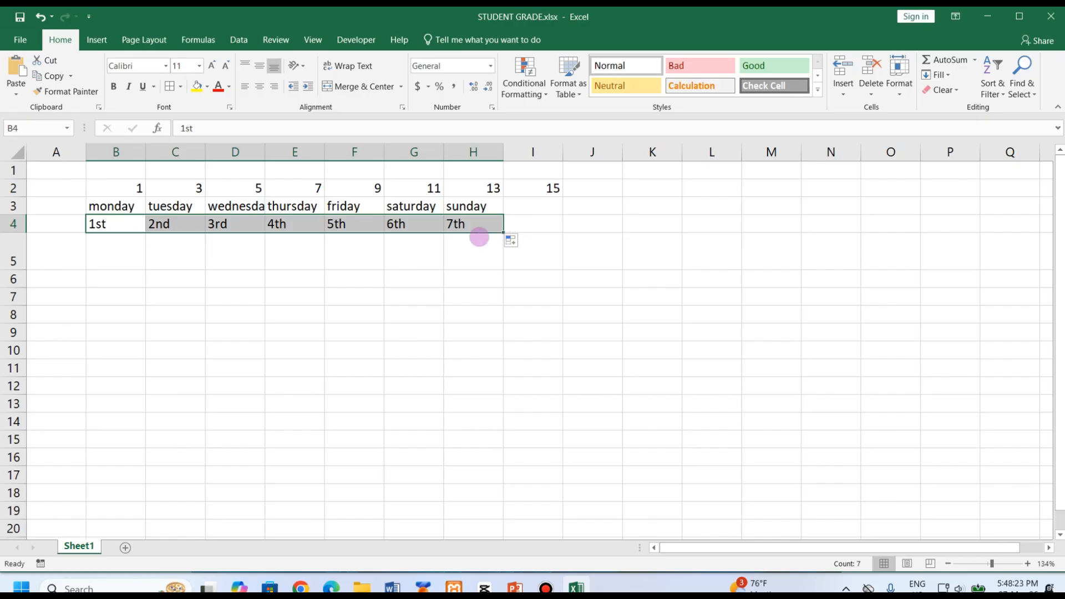
left_click(102, 224)
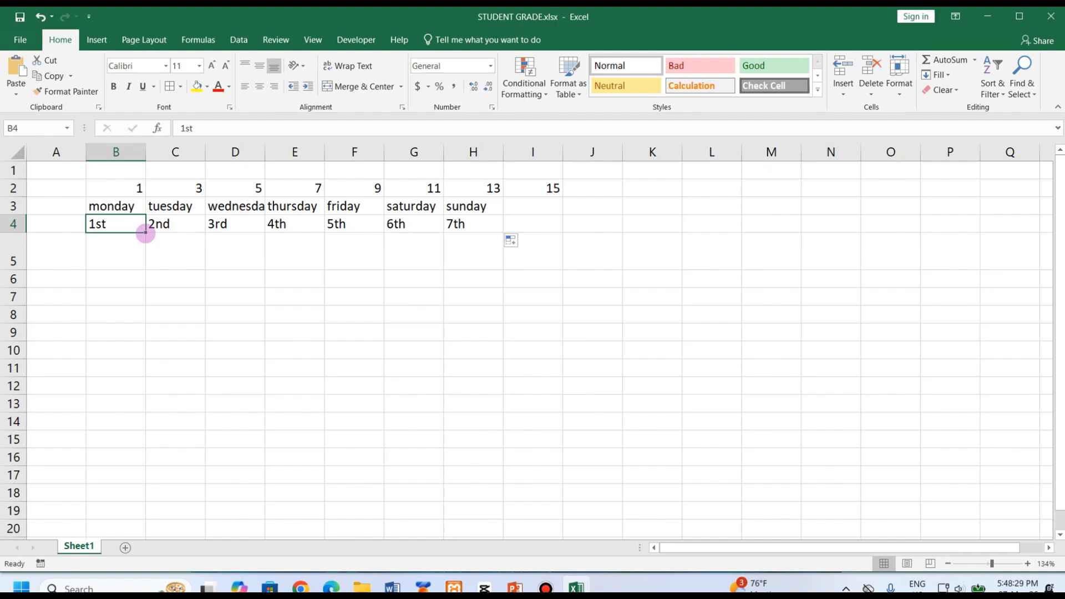
Move the data block B2:I4 to I12:P14, dismiss the Quick Analysis options and select cell D1.
left_click_drag(107, 185, 539, 229)
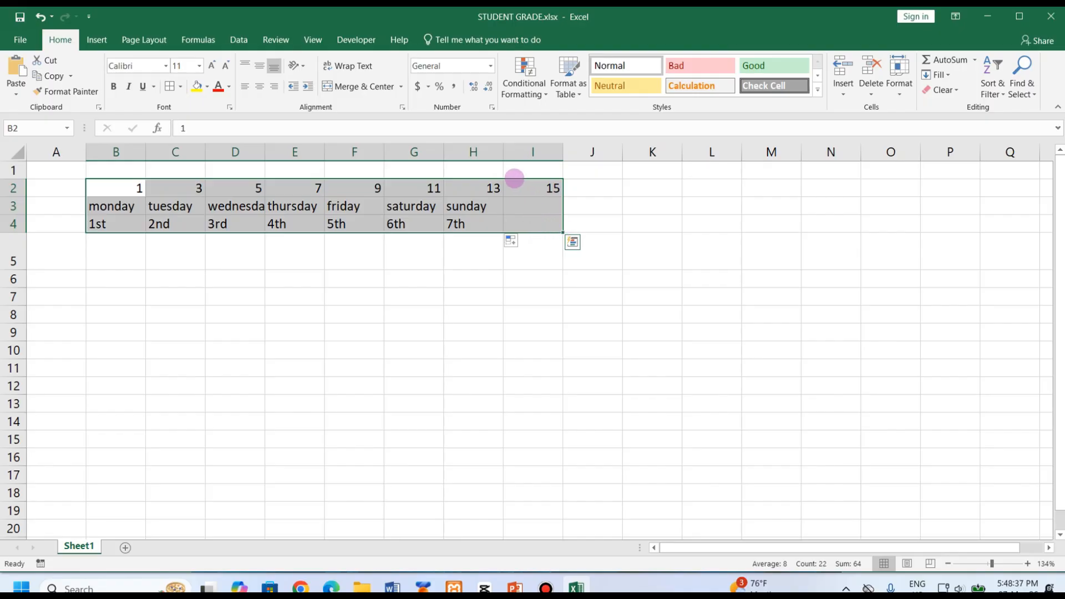
left_click_drag(515, 178, 926, 383)
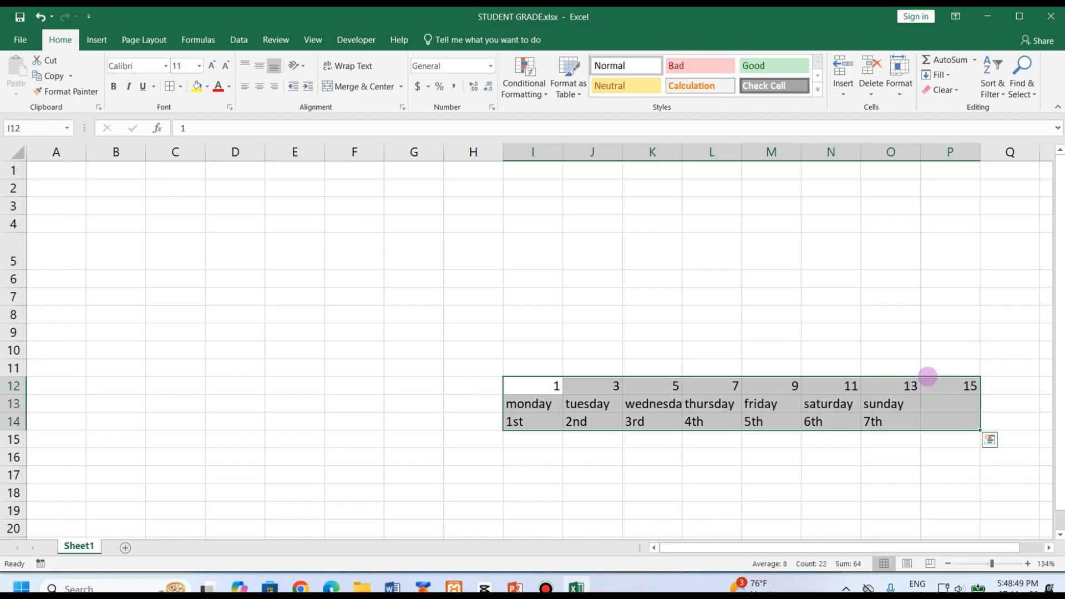
key("ctrl+q")
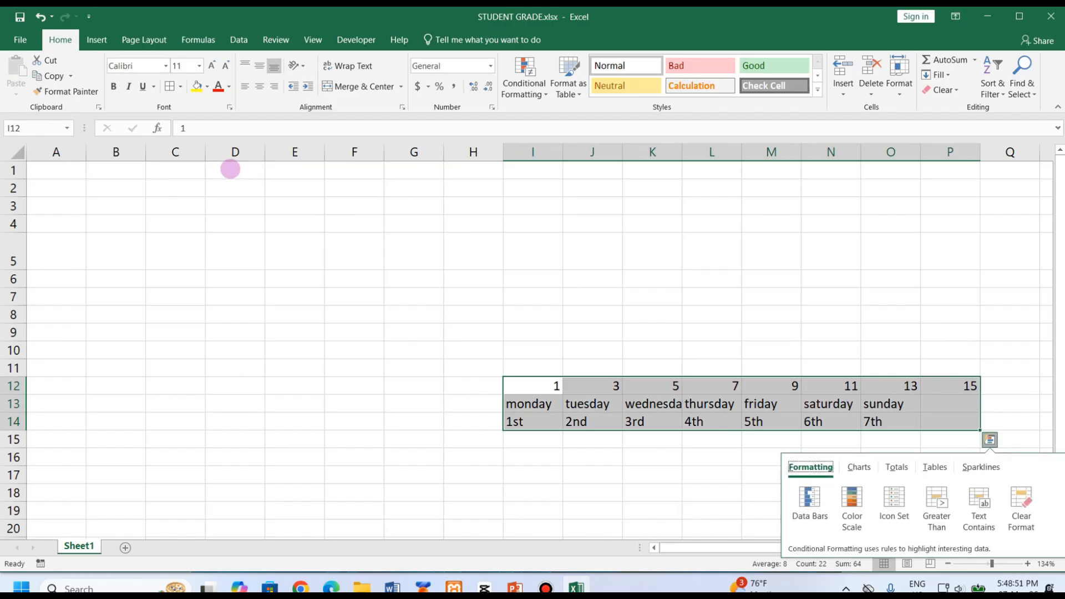
left_click(229, 169)
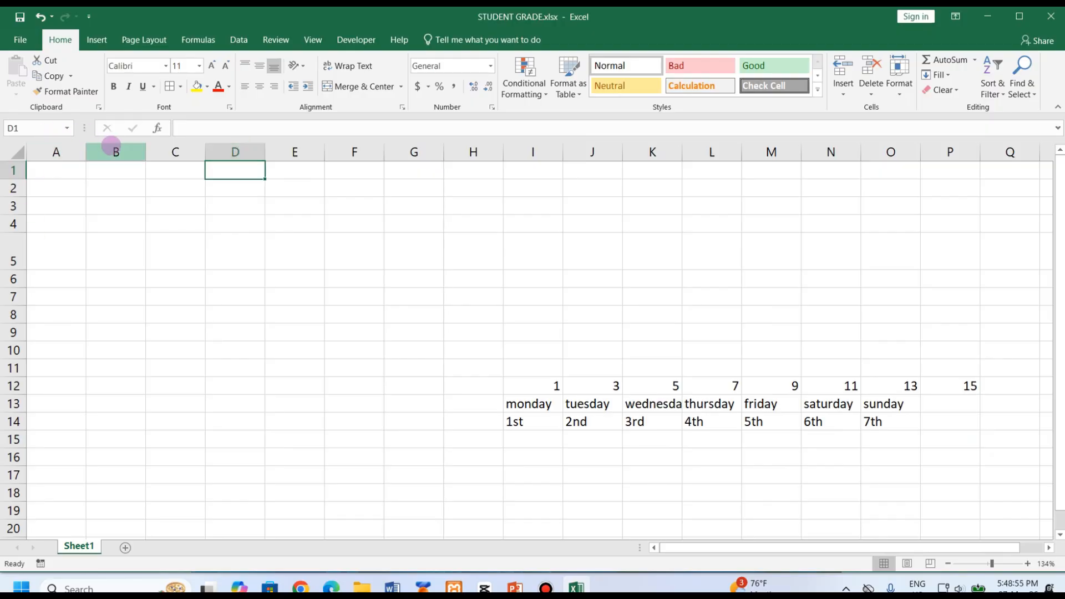
Widen column B to about four times its width, make row 1 about three times as tall, and select cell B3.
left_click(116, 151)
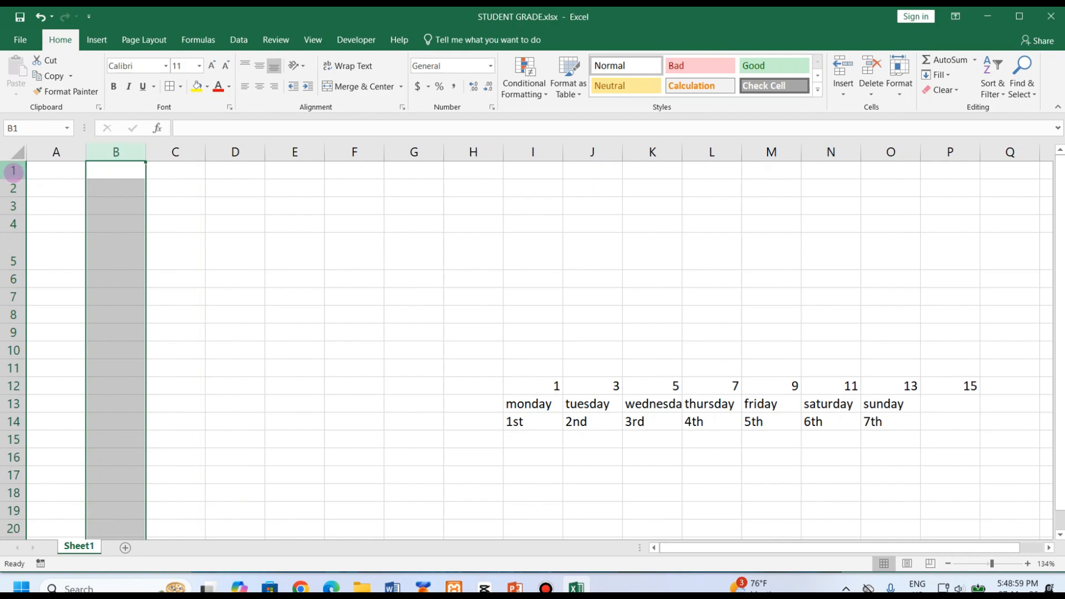
left_click(13, 171)
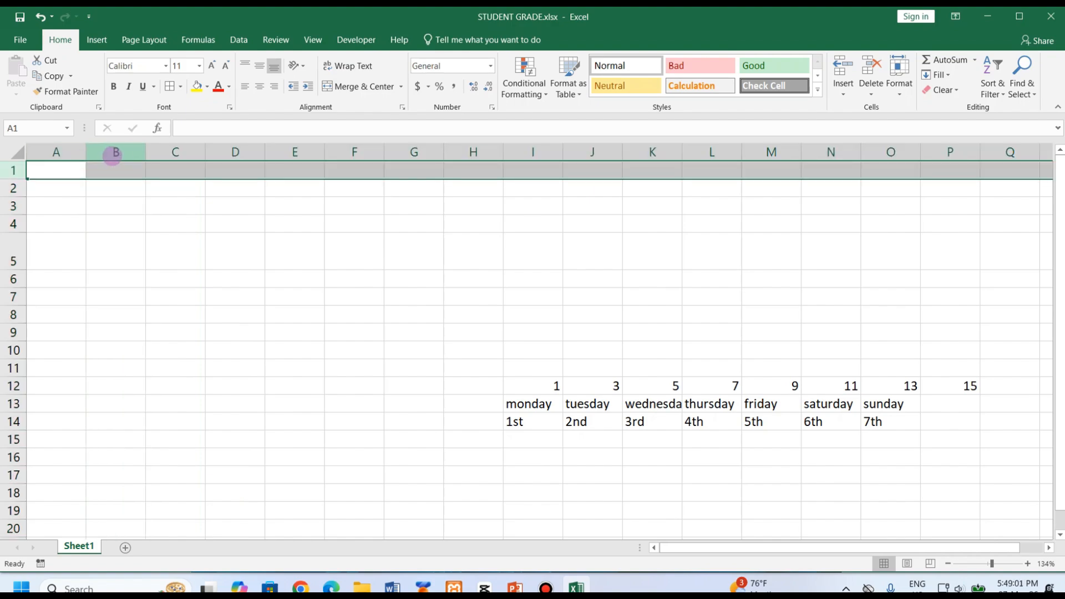
left_click_drag(146, 151, 148, 151)
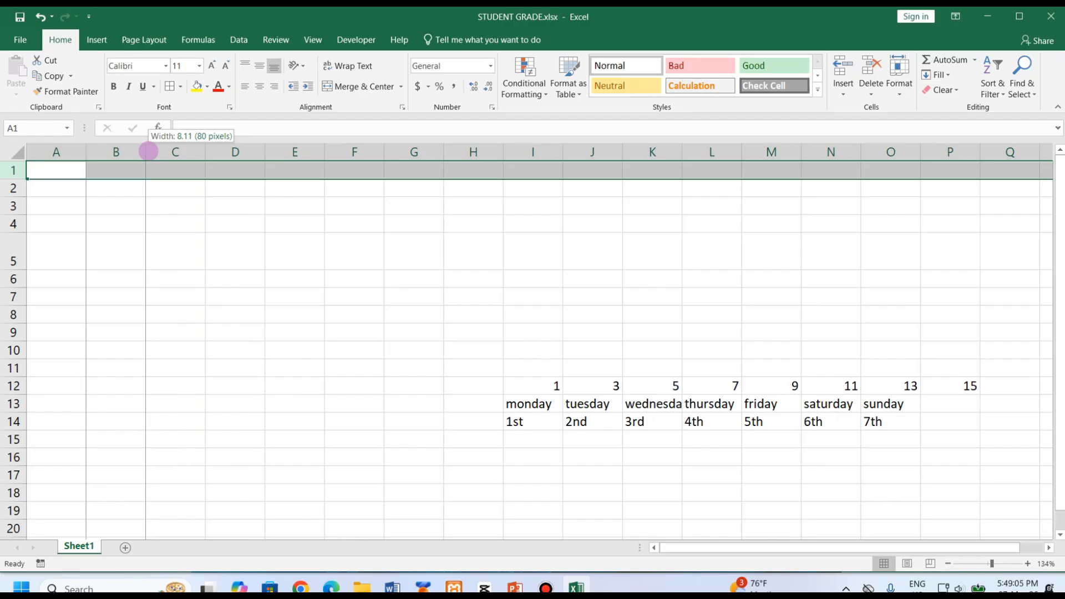
left_click_drag(148, 151, 342, 148)
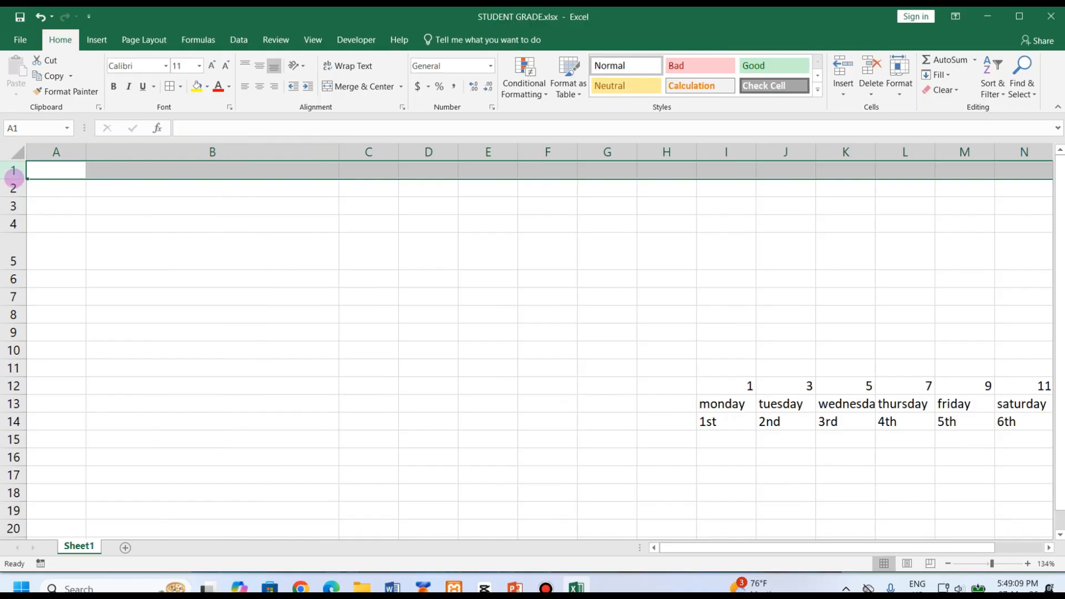
left_click_drag(14, 178, 19, 210)
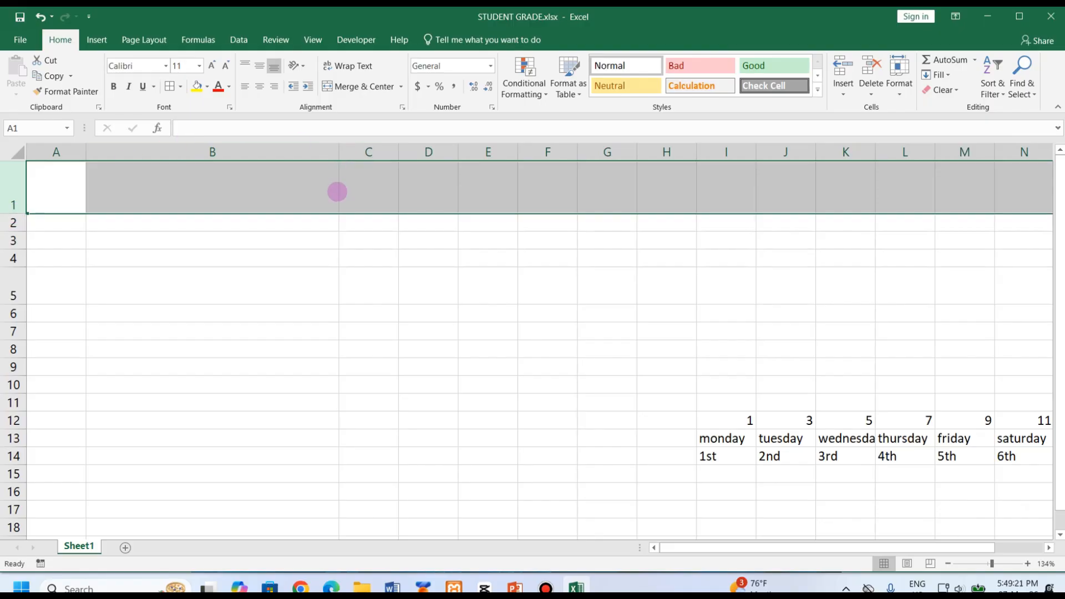
left_click(337, 236)
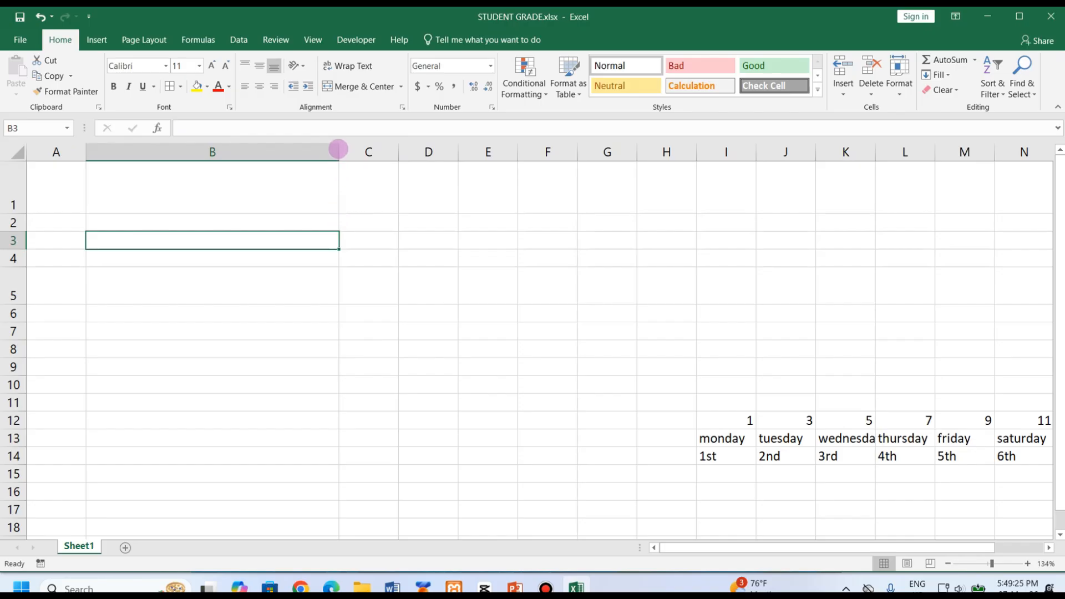
Narrow column B to a little under twice the width of its neighbouring columns and select cell B1.
left_click_drag(338, 152, 194, 169)
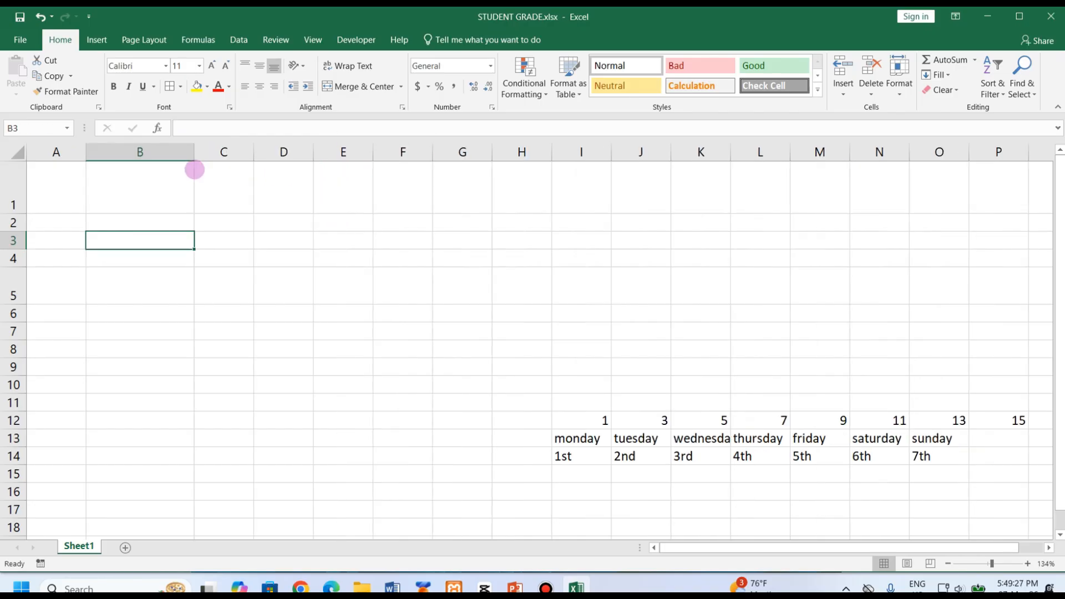
left_click(162, 194)
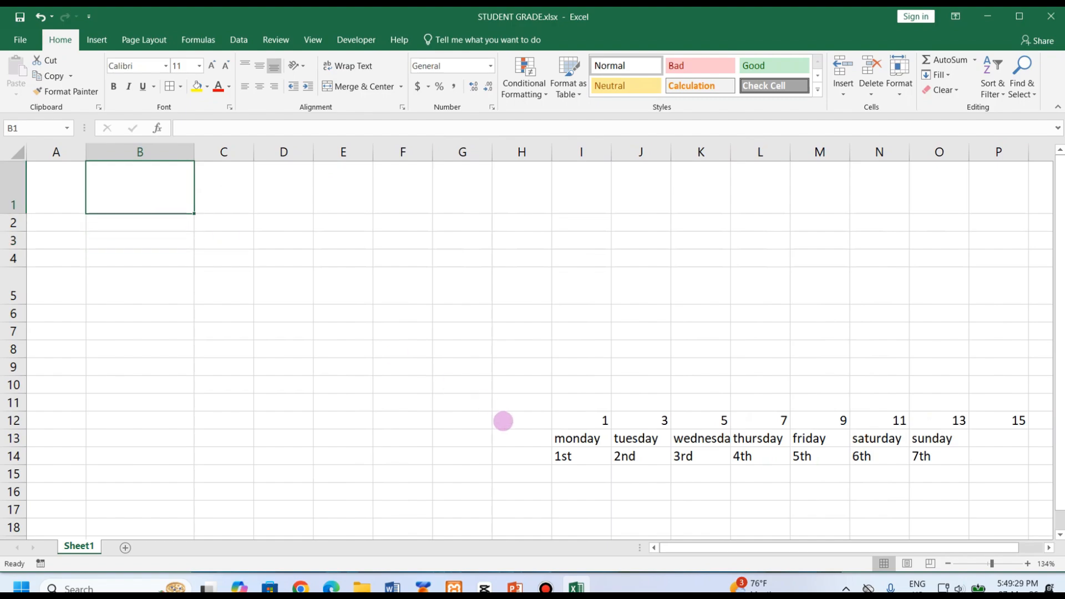
Undo the column and row resizing and the move of the data block, and select cell D8.
key("ctrl+z")
key("ctrl+z")
key("ctrl+z")
key("ctrl+z")
key("ctrl+z")
key("ctrl+z")
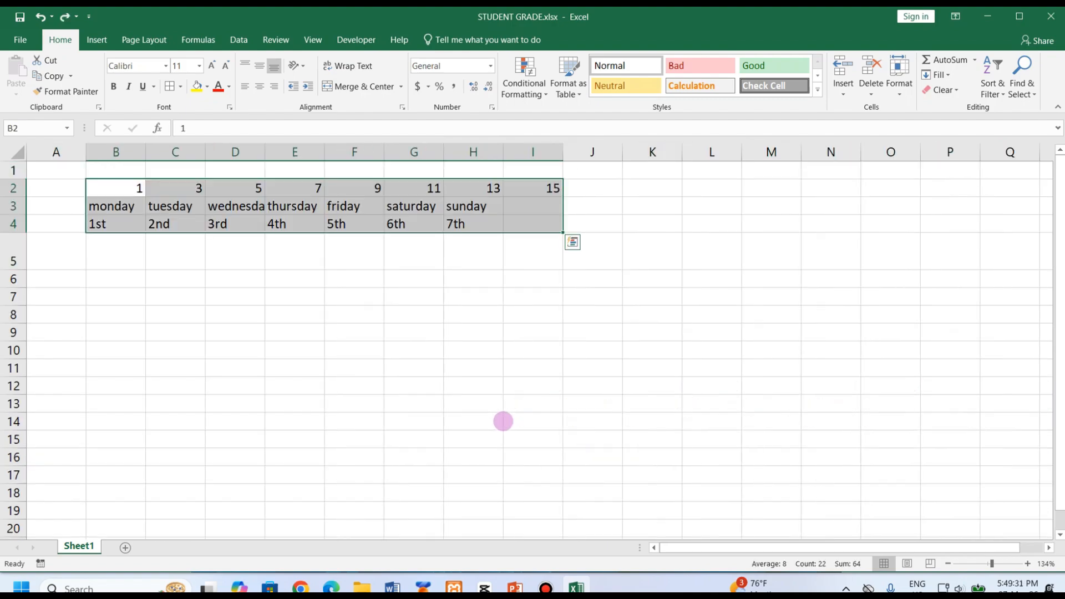
left_click(264, 308)
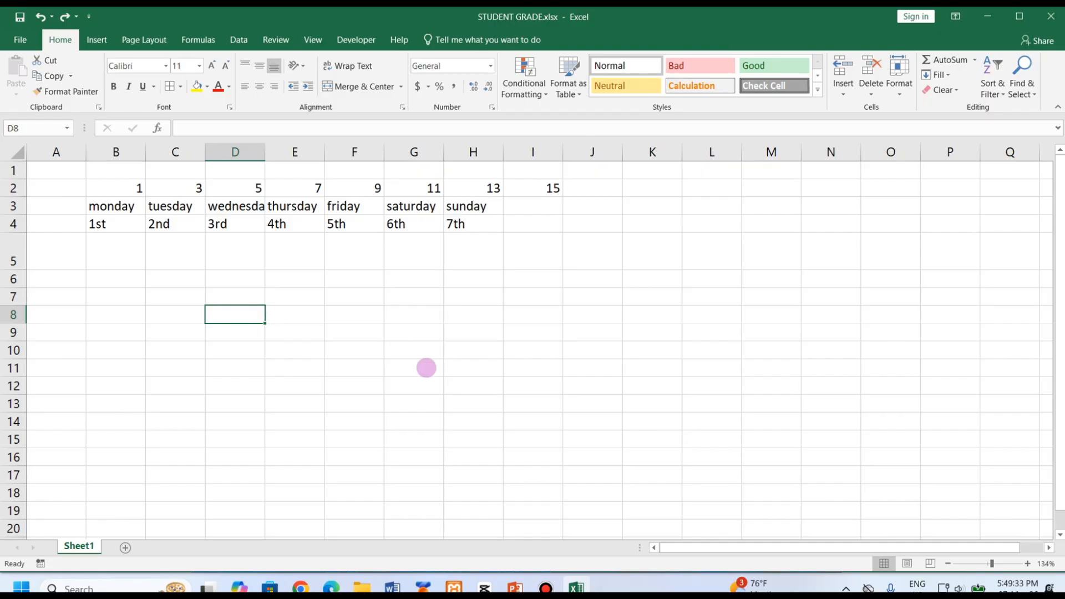
Select the data block B2:I4, clear only the content of its first cell B2, and select the range B3:I4.
left_click_drag(133, 196, 553, 231)
key("BackSpace")
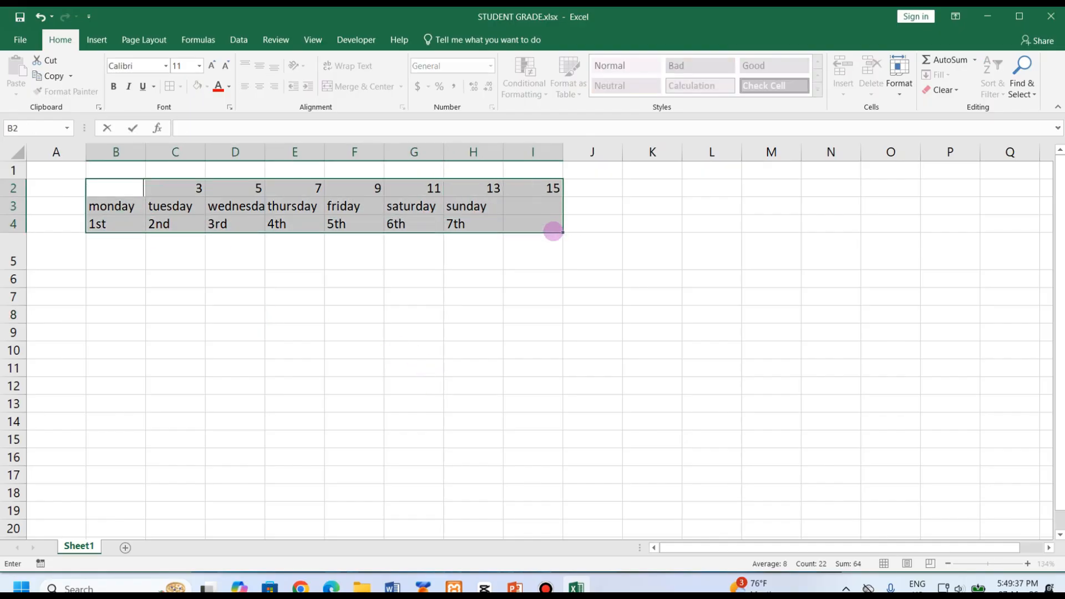
left_click(336, 292)
left_click_drag(125, 201, 549, 227)
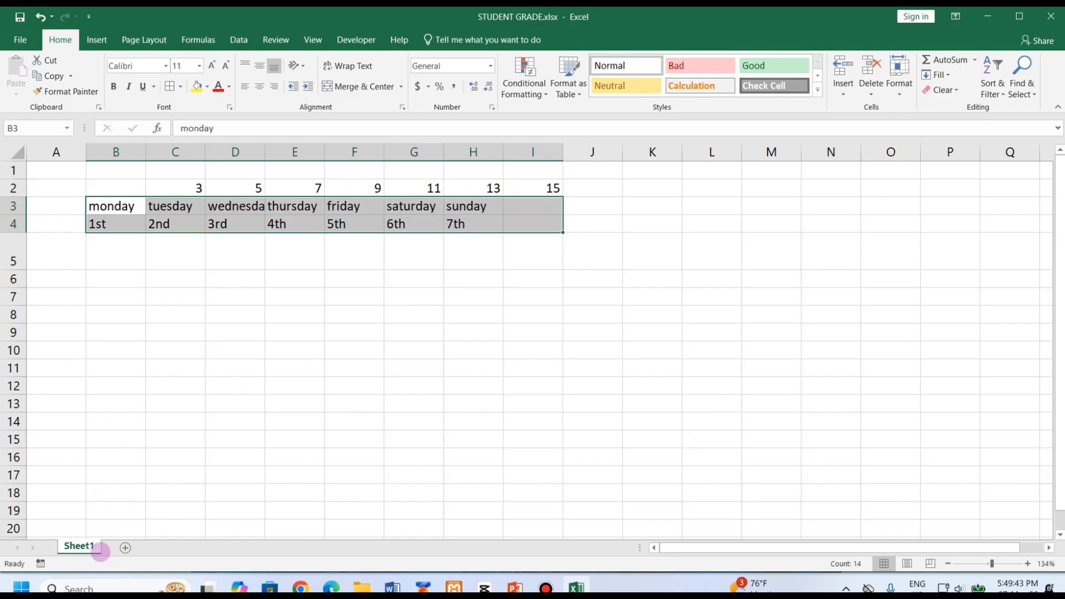
Add three new blank worksheets to the workbook.
left_click(125, 548)
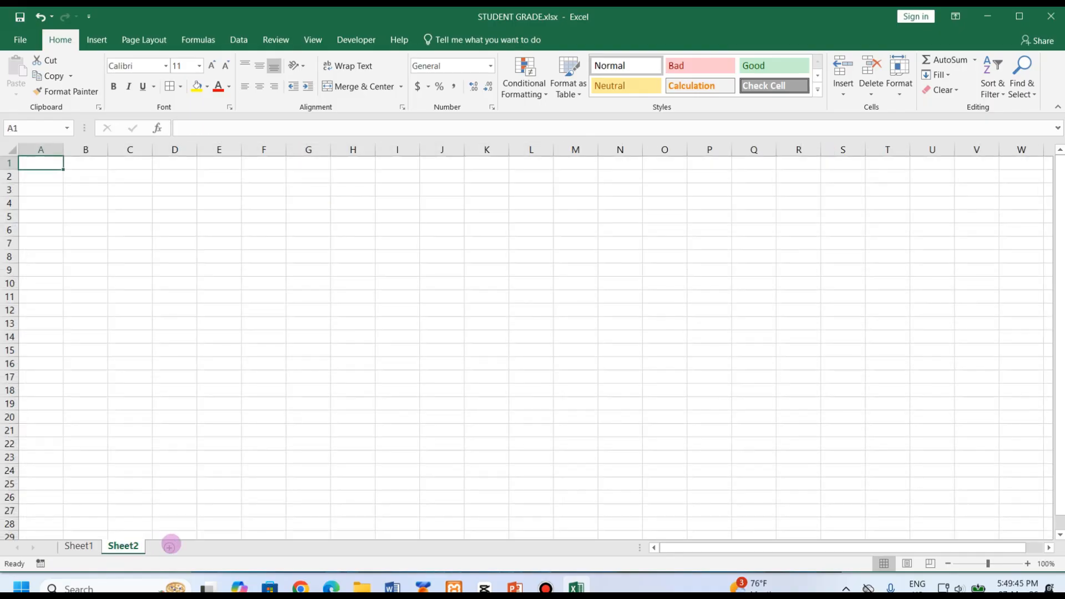
left_click(198, 547)
left_click(213, 548)
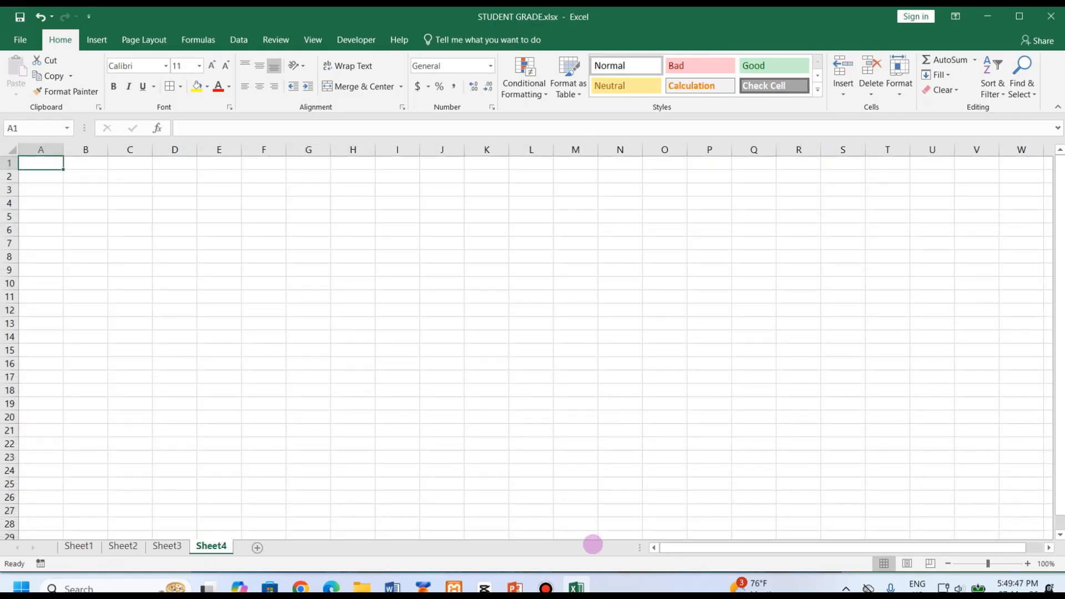
Zoom the newest worksheet out to 52% and set the zoom back up to 86%.
mouse_move(989, 563)
left_mouse_down()
mouse_move(999, 564)
mouse_move(955, 564)
mouse_move(982, 563)
mouse_move(971, 564)
left_mouse_up()
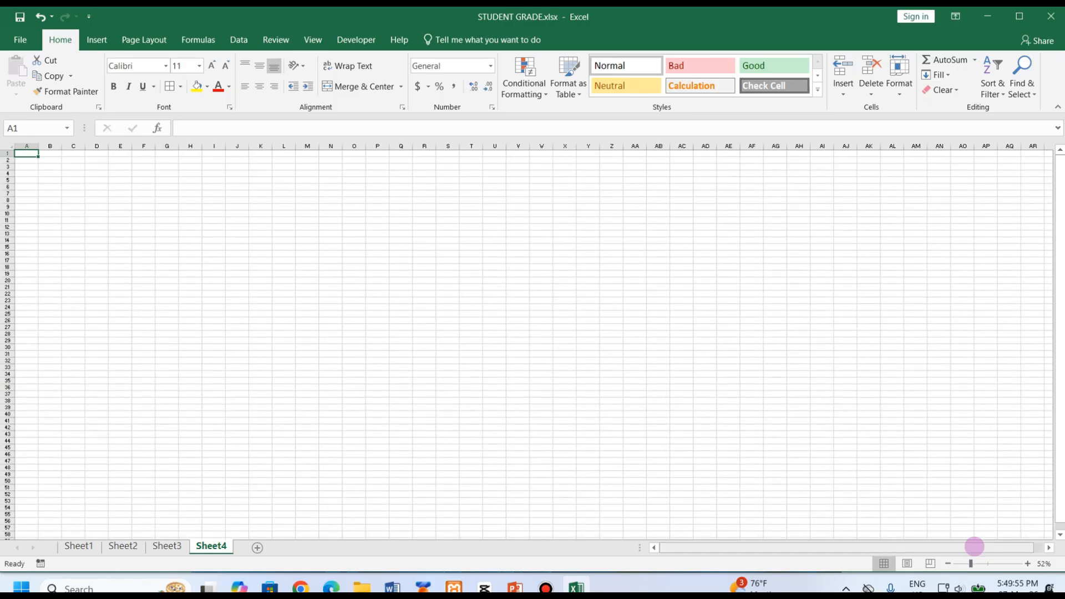
left_click_drag(975, 561, 983, 563)
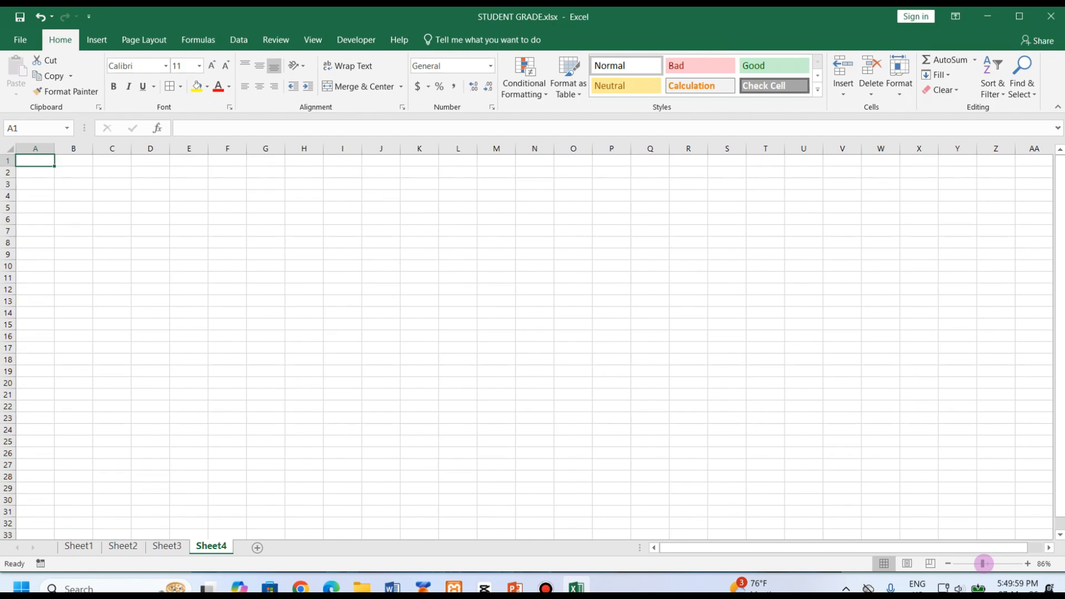
left_click_drag(1058, 422, 1057, 416)
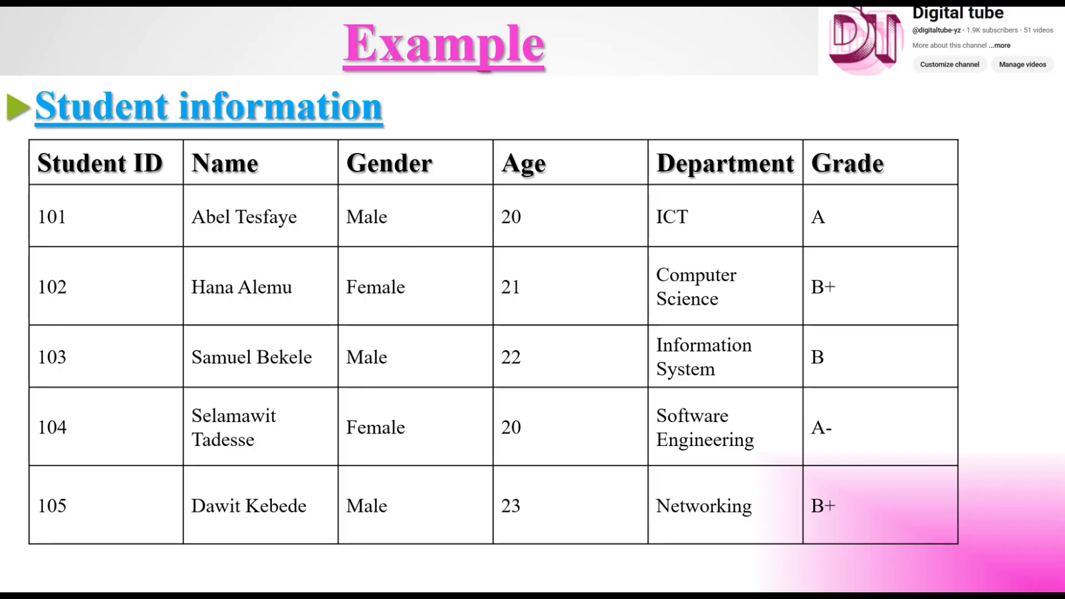